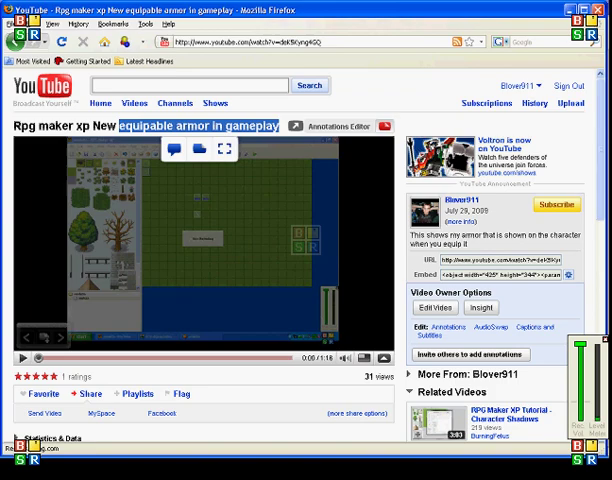
scroll(200, 250, "down", 1)
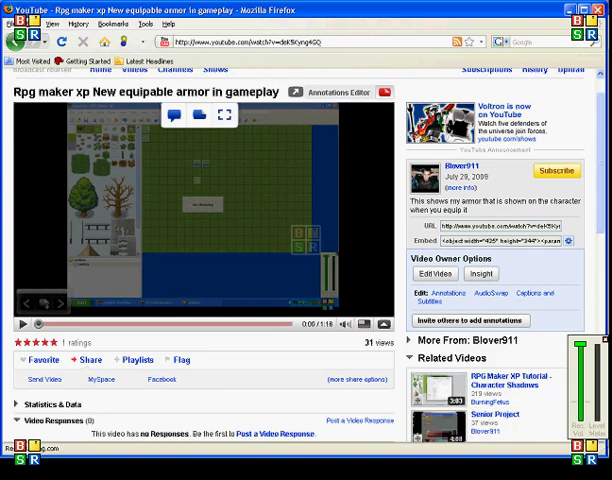
scroll(289, 200, "down", 5)
scroll(289, 200, "down", 1)
scroll(289, 200, "up", 2)
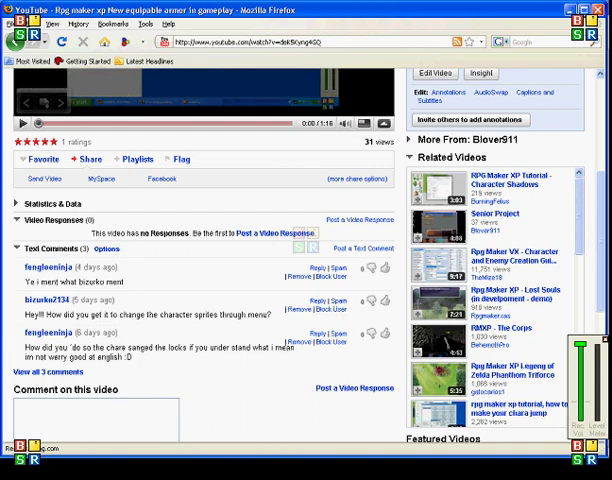
Step: Read a viewer comment under the armor video, then return to the RPG Maker XP project
left_click_drag(15, 262, 130, 372)
left_click(200, 395)
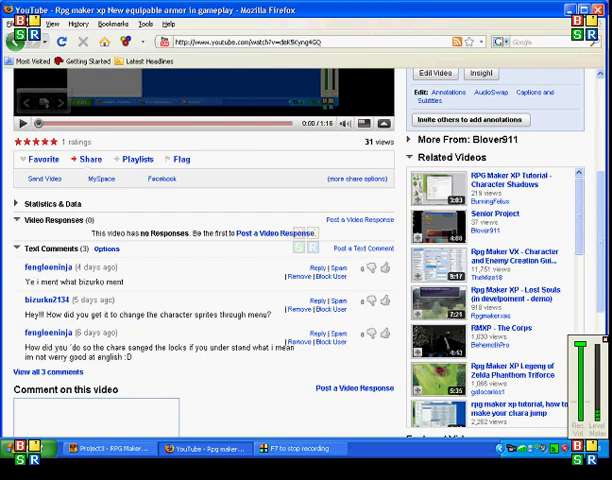
key("alt+Tab")
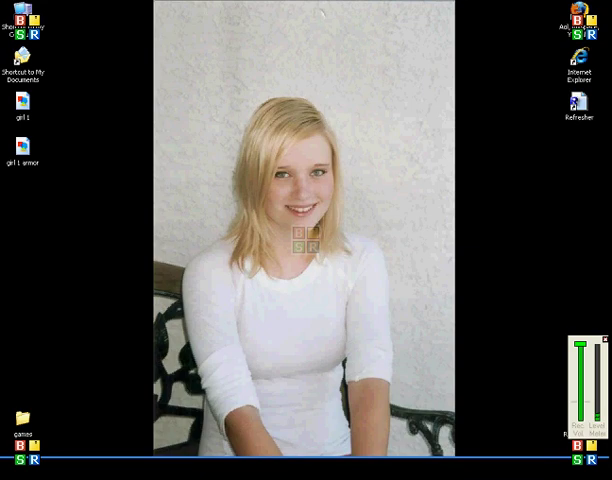
Step: Delete the girl 1 and girl 1 armor files from the desktop
left_click_drag(60, 110, 10, 165)
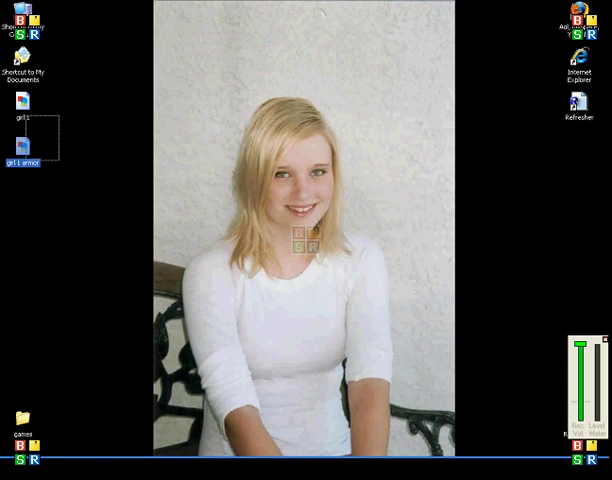
key("Delete")
key("Return")
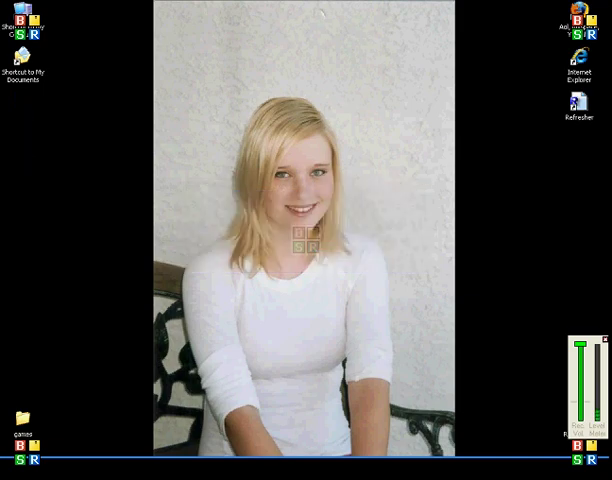
Step: Launch Character Maker XP from the games > char creater folder
double_click(22, 418)
scroll(350, 250, "down", 3)
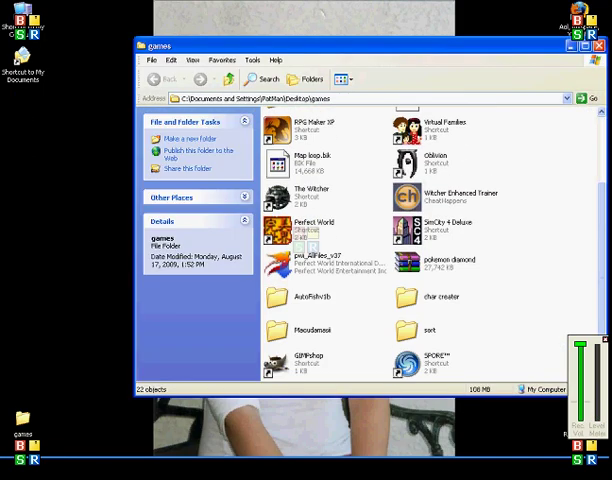
double_click(420, 296)
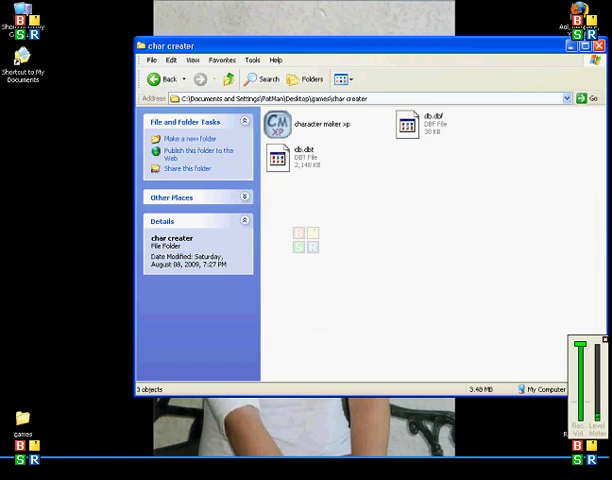
double_click(278, 124)
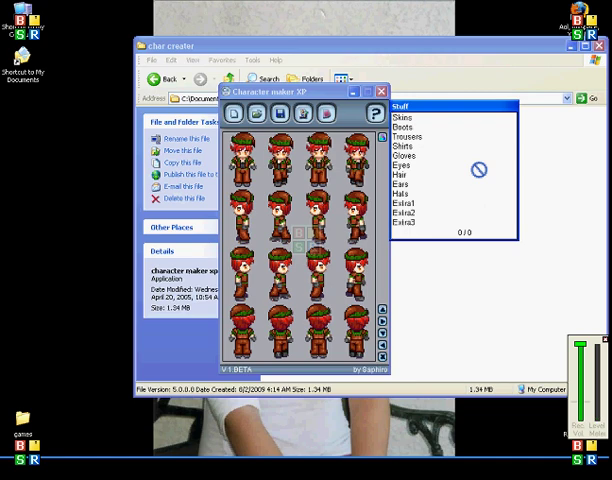
Step: Browse the skin tones and the Trousers and Boots part categories
key("Down")
key("Down")
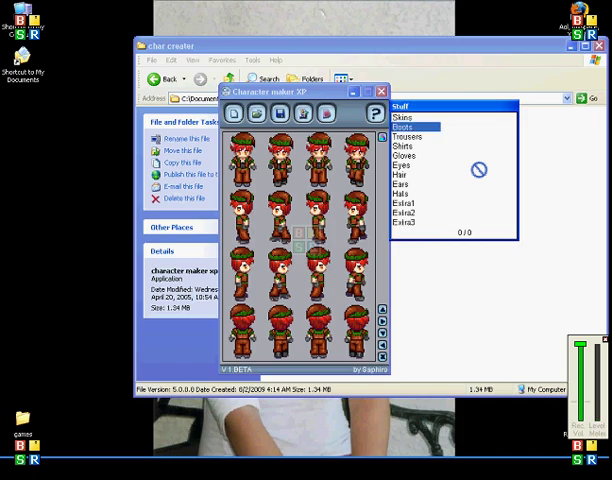
key("Up")
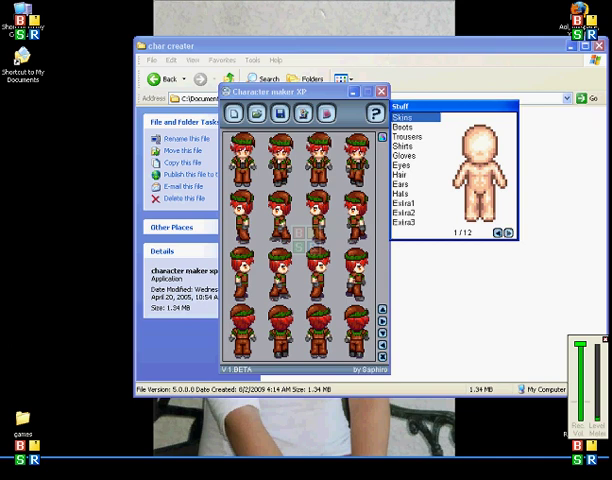
key("Right")
key("Right")
key("Right")
key("Right")
key("Right")
key("Right")
key("Right")
key("Right")
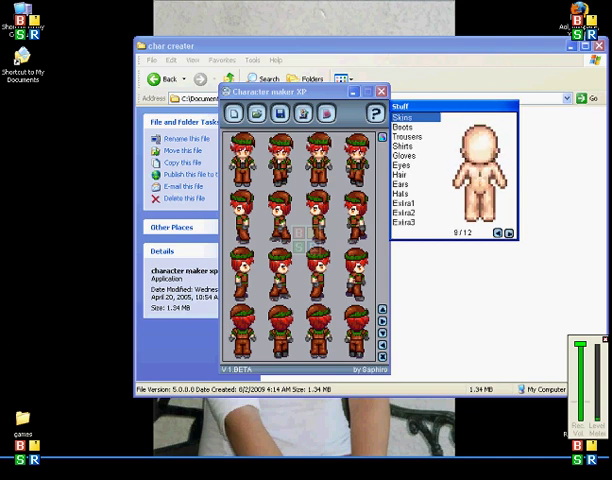
key("Right")
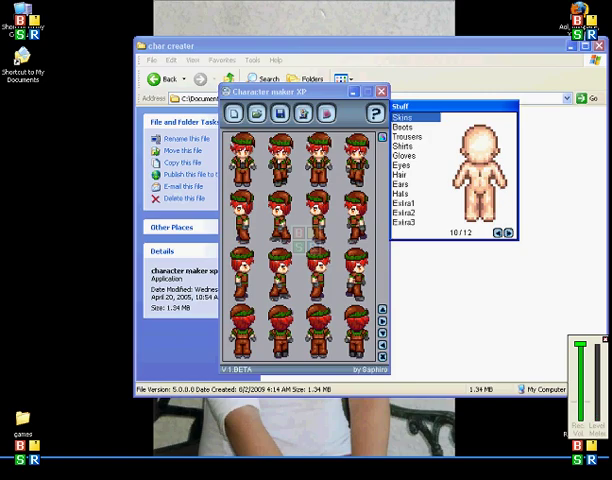
key("Down")
key("Down")
key("Up")
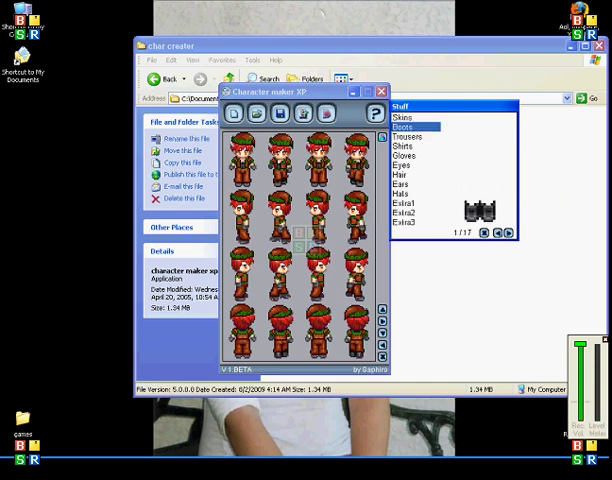
key("Down")
key("Down")
key("Down")
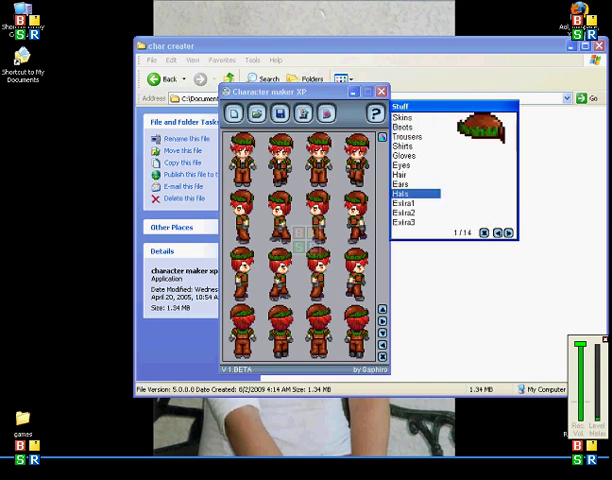
Step: Give the character long pinkish-red hairstyle 34 of 141
key("Up")
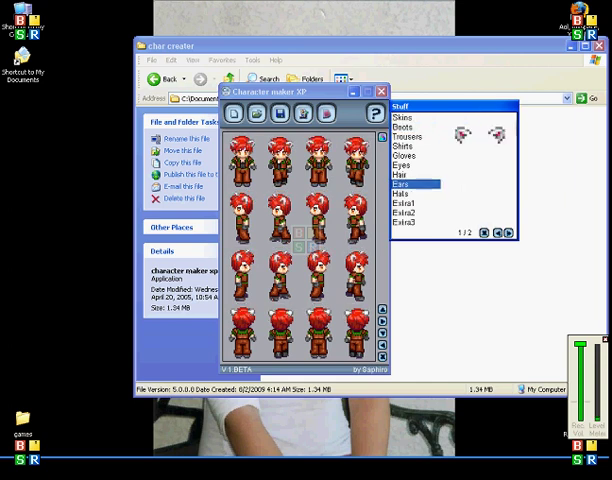
key("Up")
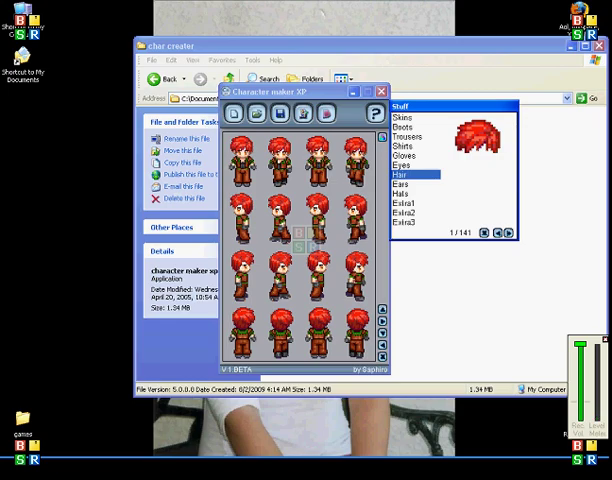
key("Right")
key("Right")
key("Right")
key("Right")
key("Right")
key("Right")
key("Right")
key("Right")
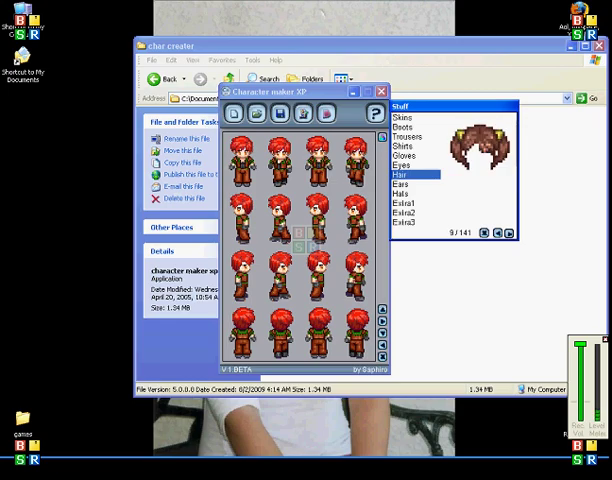
key("Right")
key("Right")
key("Right")
key("Right")
key("Right")
key("Right")
key("Right")
key("Right")
key("Right")
key("Right")
key("Right")
key("Right")
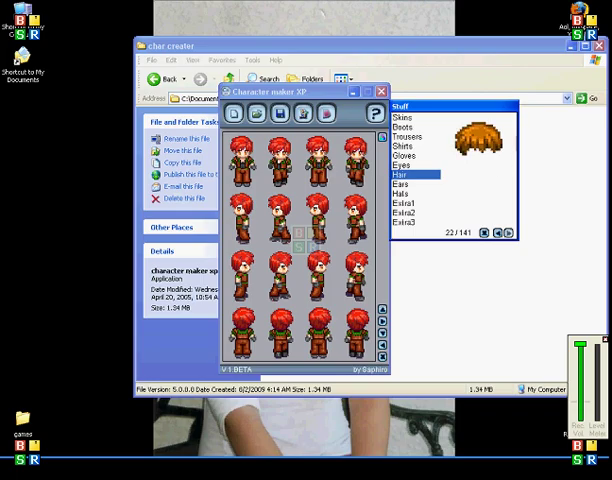
key("Right")
key("Right")
key("Right")
key("Right")
key("Right")
key("Right")
key("Right")
key("Right")
key("Right")
key("Right")
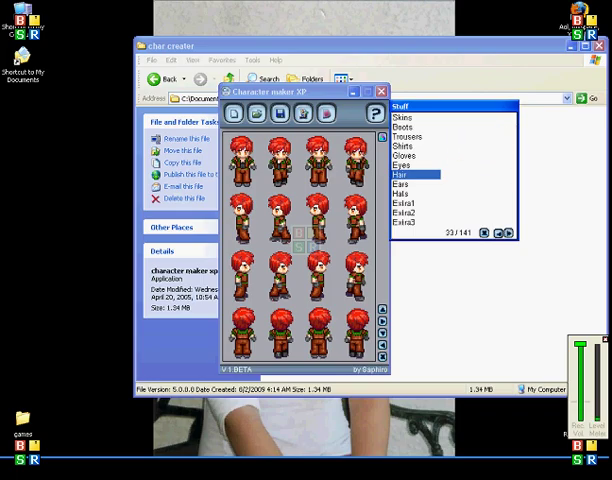
key("Left")
key("Left")
key("Left")
key("Left")
key("Left")
key("Left")
key("Left")
key("Left")
key("Left")
key("Left")
key("Left")
key("Left")
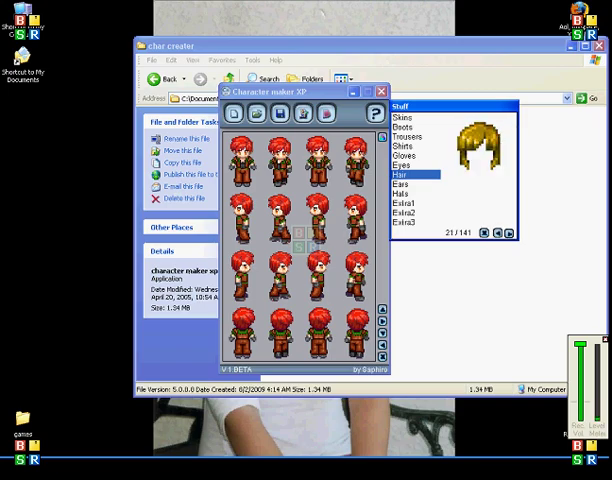
key("Right")
key("Right")
key("Right")
key("Right")
key("Right")
key("Right")
key("Right")
key("Right")
key("Right")
key("Right")
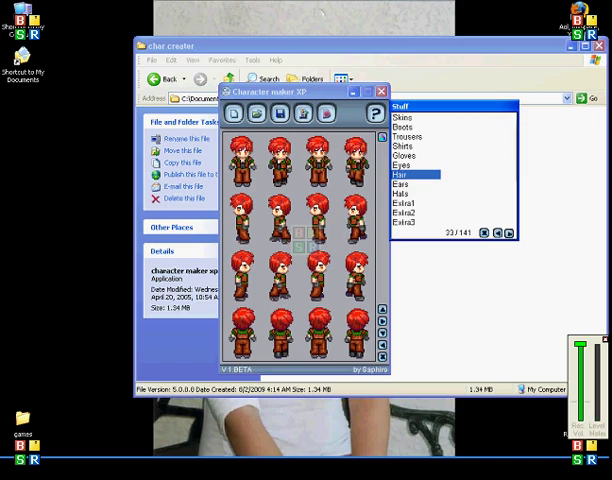
key("Right")
key("Right")
key("Right")
key("Right")
key("Right")
key("Left")
key("Left")
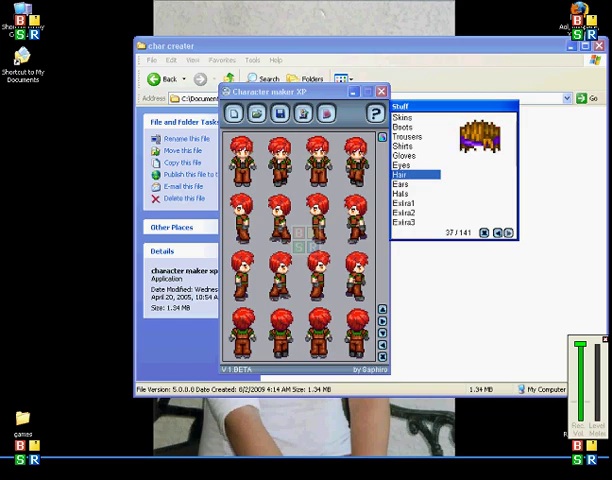
key("Left")
key("Left")
key("Left")
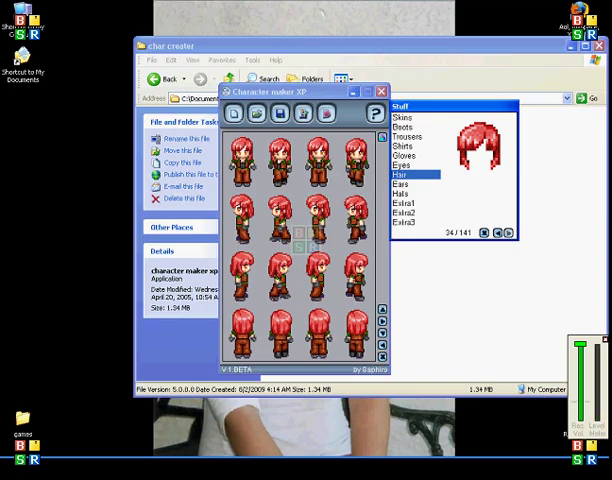
Step: Try another eye style and move through Gloves to the Shirts category
key("Up")
key("Right")
key("Right")
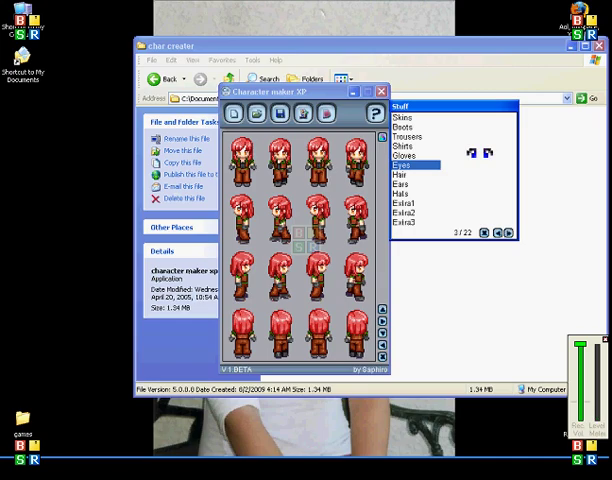
key("Up")
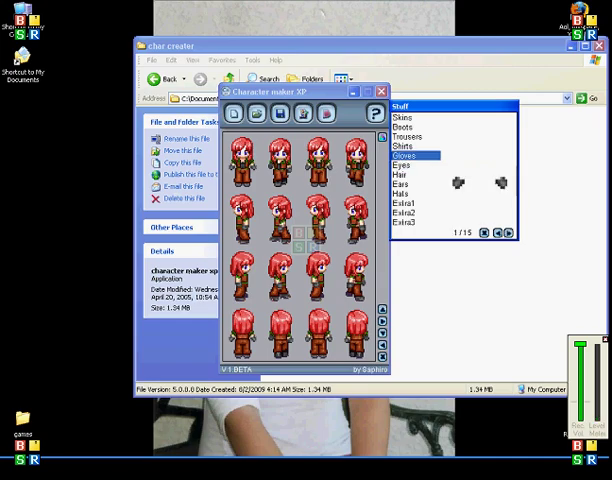
key("Up")
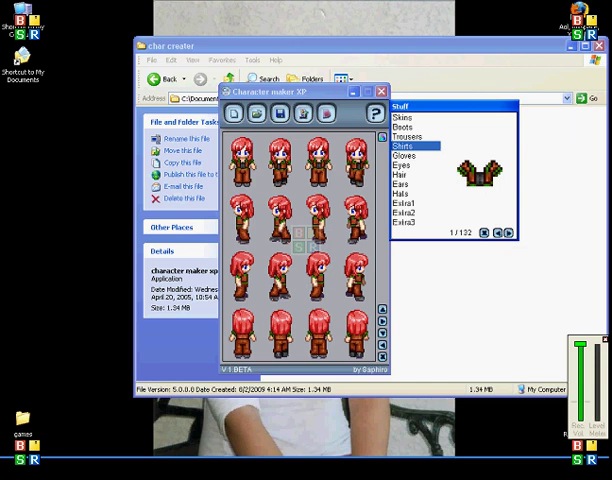
Step: Dress every character frame in the green gown, shirt 91 of 132
key("Right")
key("Right")
key("Right")
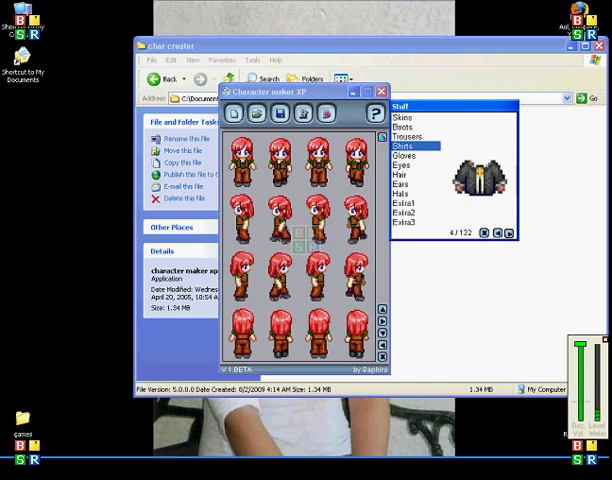
key("Right")
key("Right")
left_click(497, 232)
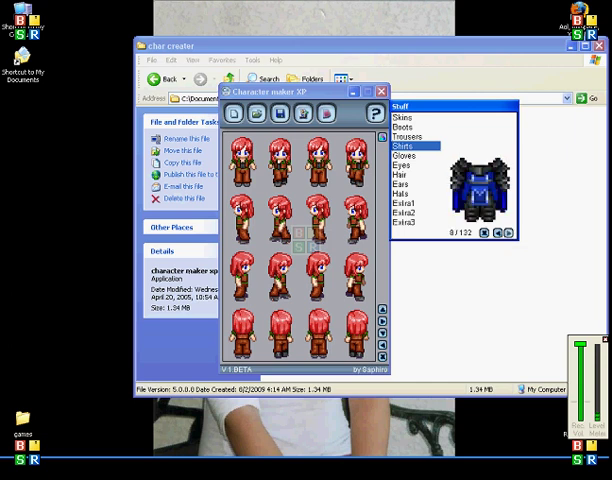
double_click(497, 232)
left_click(497, 232)
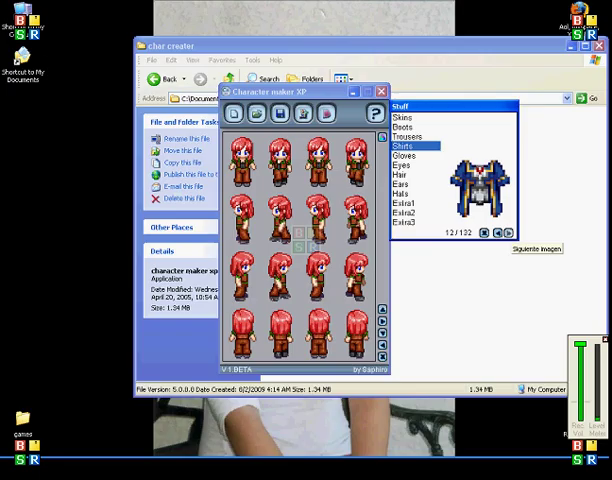
left_click(497, 232)
left_click(497, 232)
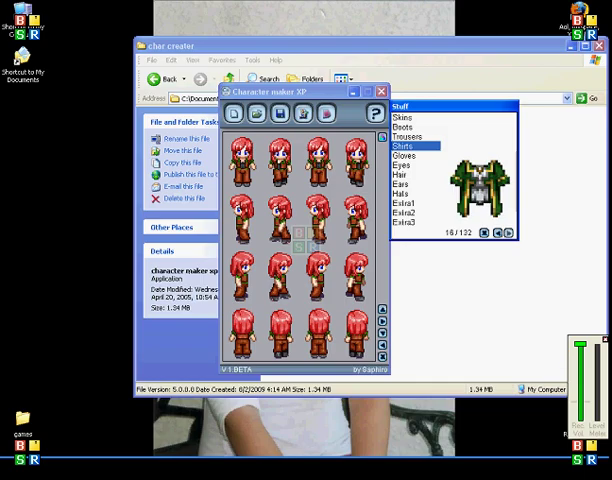
left_click(497, 232)
left_click(497, 232)
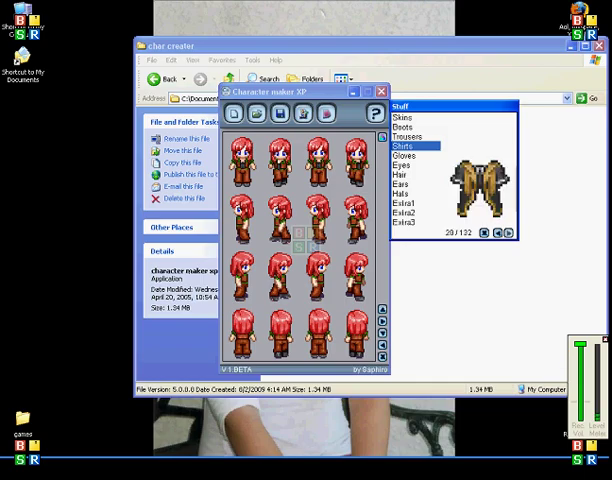
left_click(484, 232)
left_click(484, 232)
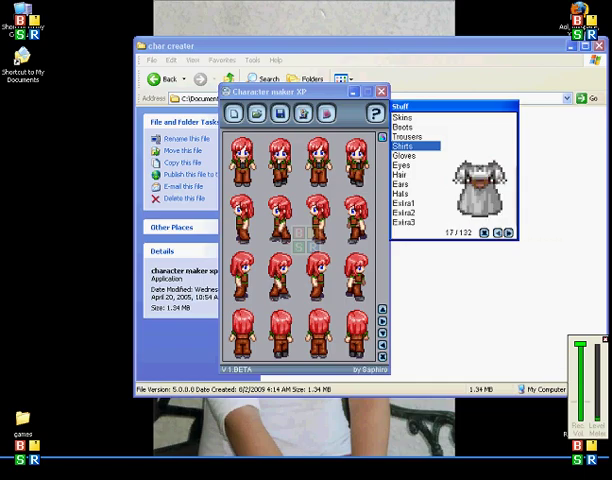
left_click(497, 232)
left_click(497, 232)
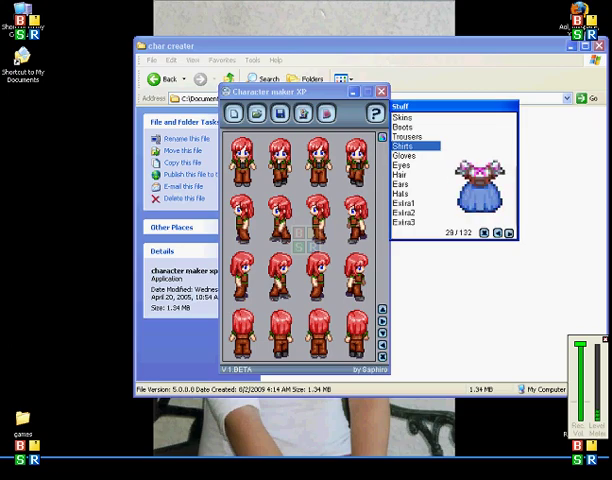
left_click(497, 232)
left_click(497, 232)
left_click(497, 232)
left_click(497, 232)
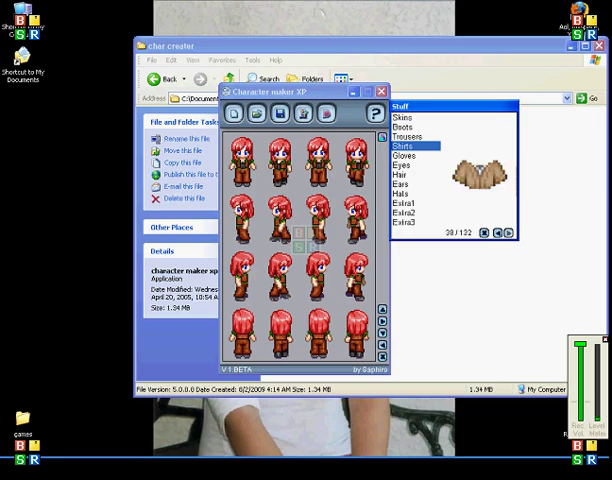
left_click(497, 232)
left_click(497, 232)
left_click(497, 232)
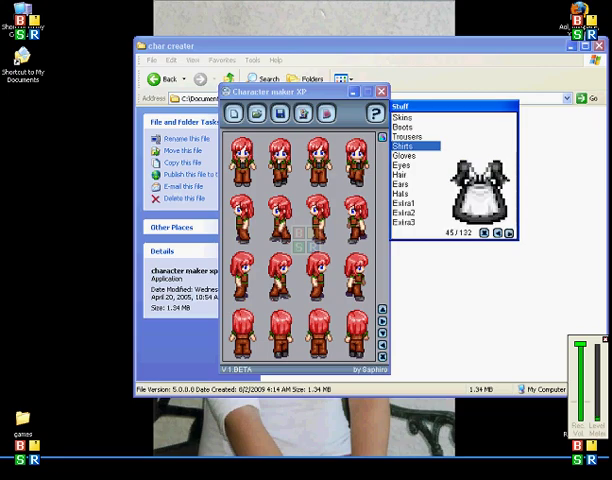
left_click(497, 232)
left_click(497, 232)
left_click(497, 232)
left_click(497, 232)
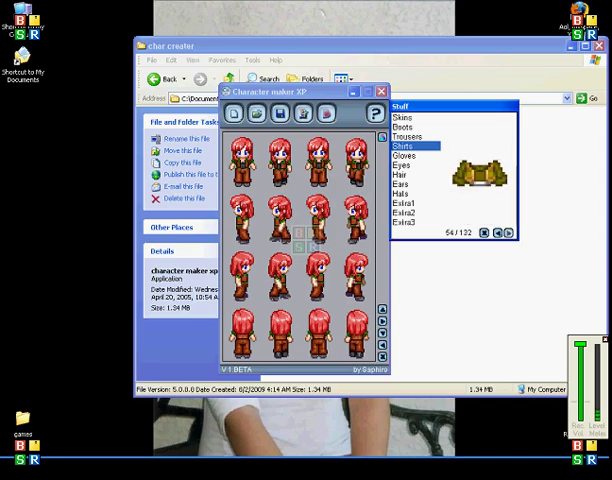
left_click(497, 232)
left_click(497, 232)
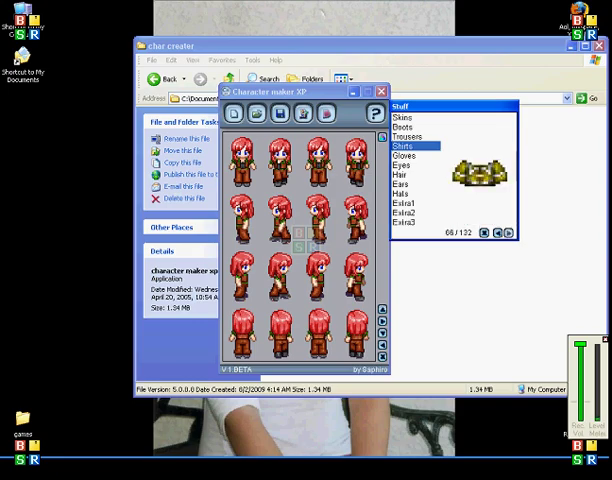
left_click(497, 232)
left_click(497, 232)
left_click(497, 232)
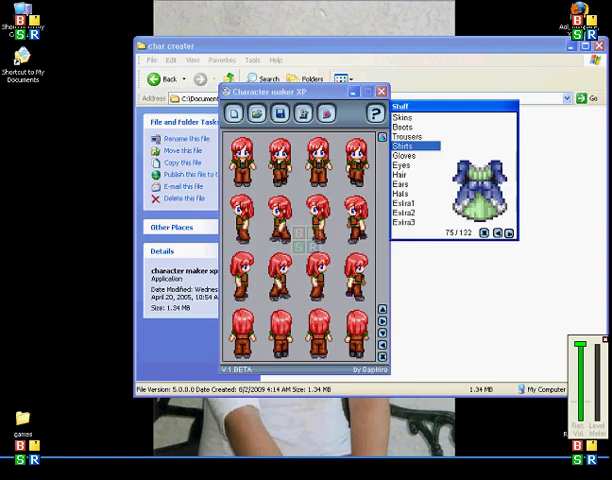
left_click(497, 232)
left_click(497, 232)
left_click(497, 232)
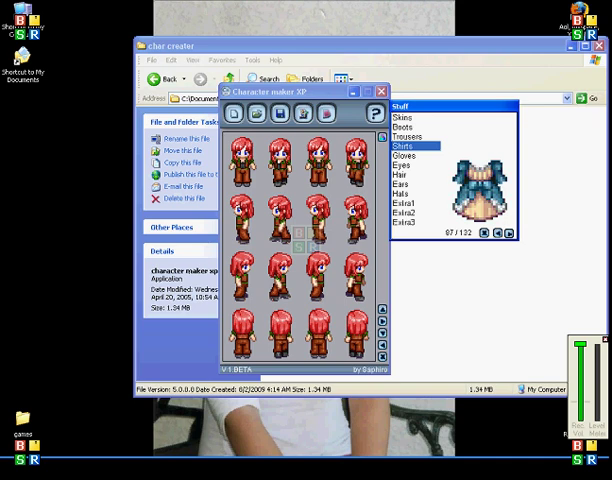
left_click(497, 232)
left_click(479, 190)
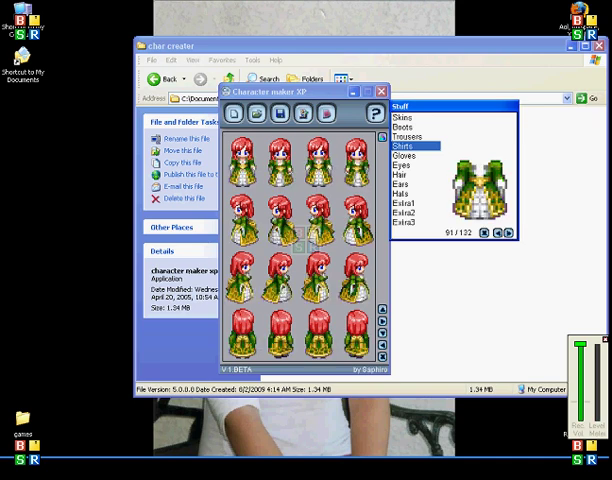
Step: Check the Trousers, Boots, Skins and Extra options, then preview the sprite sheet export
left_click(406, 136)
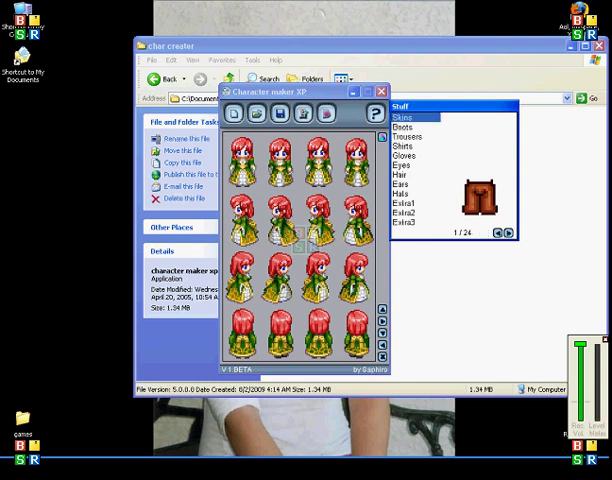
left_click(403, 126)
key("Right")
key("Right")
key("Right")
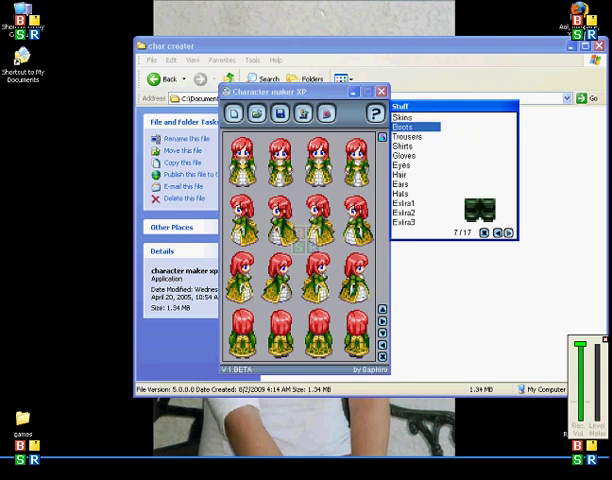
key("Right")
key("Right")
key("Right")
key("Right")
key("Up")
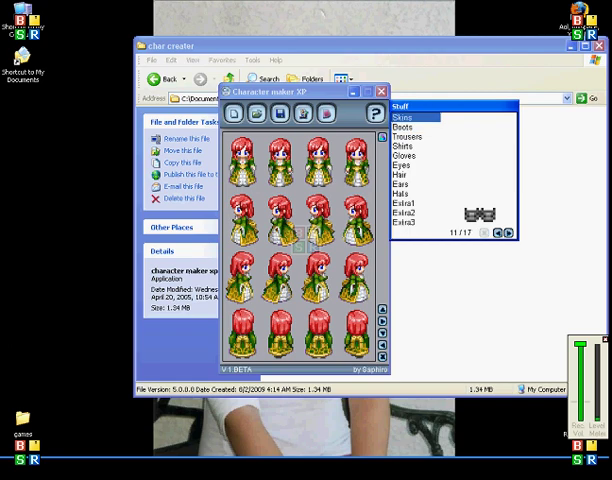
key("Right")
key("Right")
key("Right")
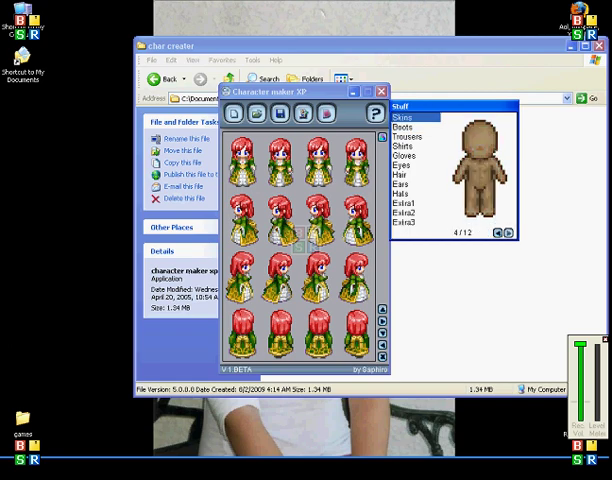
key("Right")
key("Right")
key("Right")
key("Right")
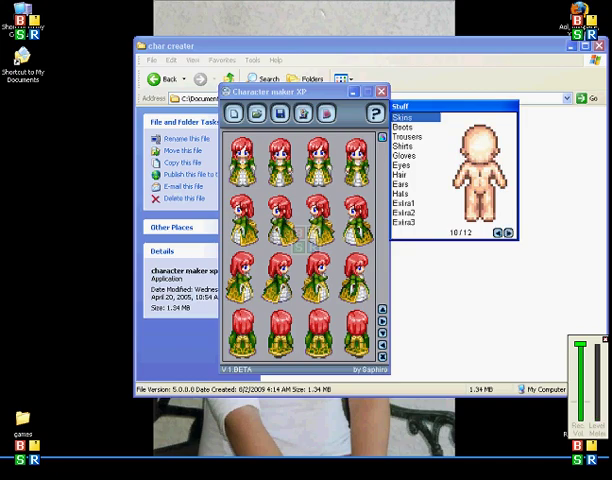
key("End")
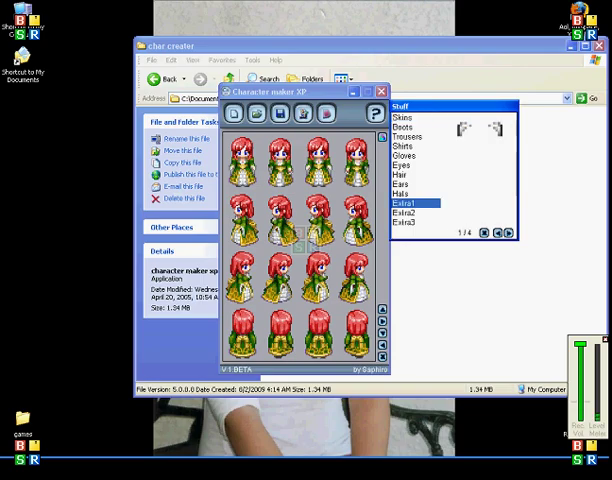
key("Up")
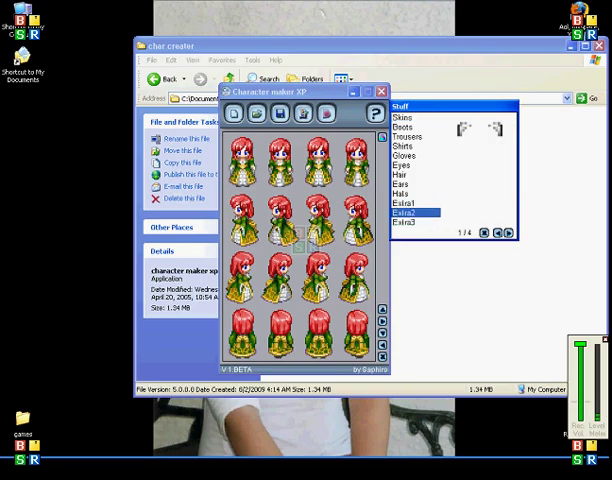
key("Down")
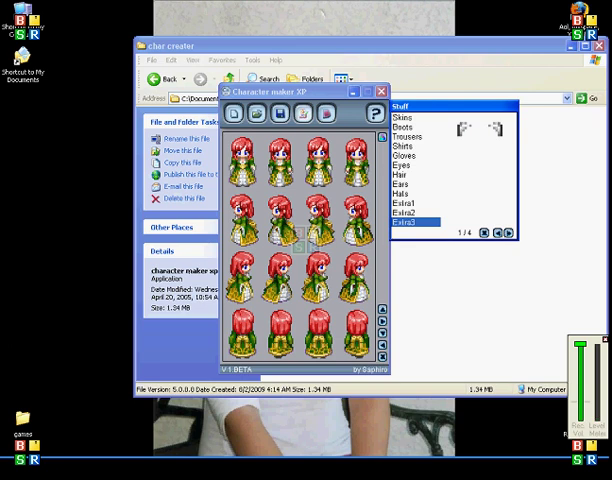
left_click(303, 113)
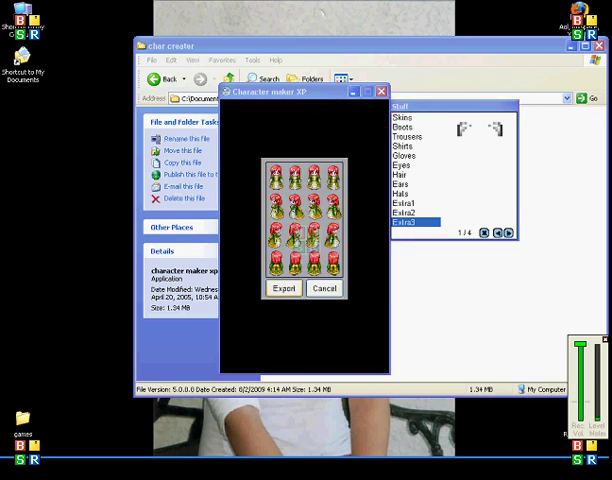
Step: Export the green-gowned sheet to the Desktop as Girl 1.png and dismiss the confirmation
left_click(284, 289)
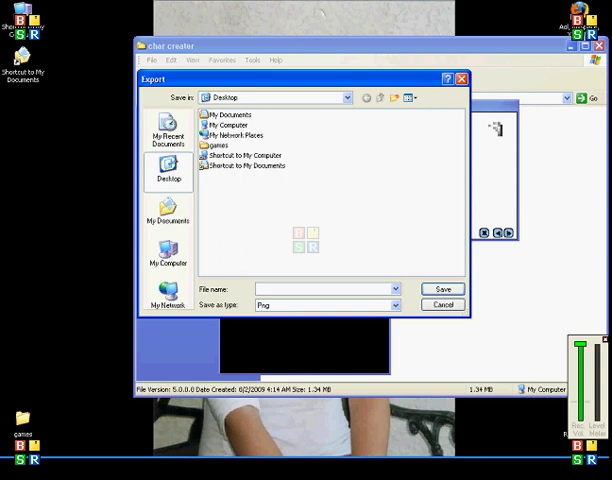
type("Gol t")
key("Return")
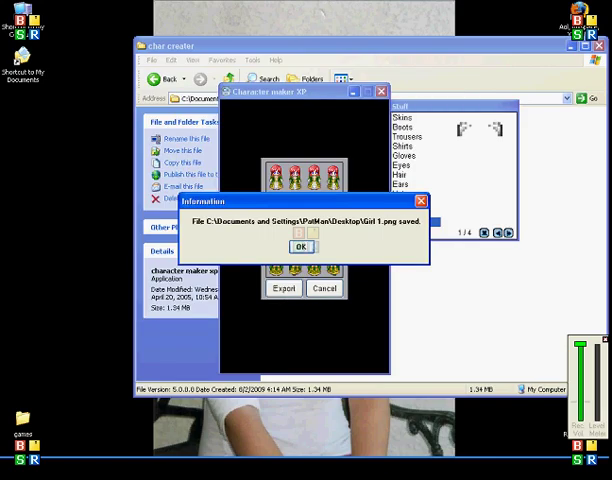
left_click(300, 246)
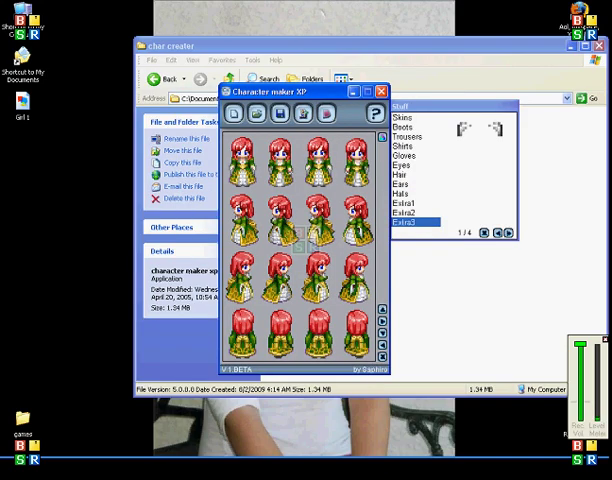
left_click(407, 136)
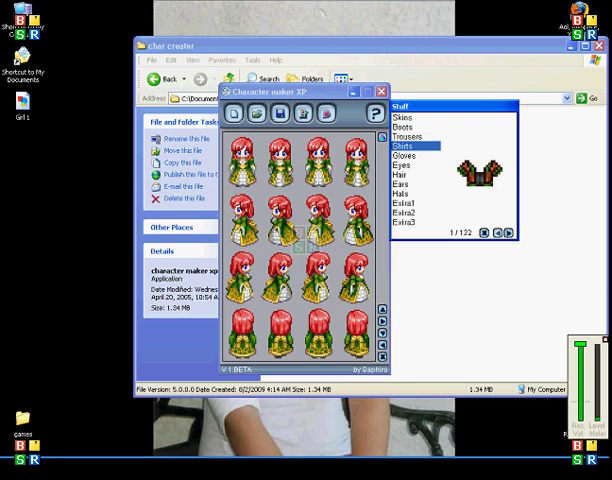
Step: Dress the character in red armor and export it as Girl 1 armor.png
key("Right")
key("Right")
key("Right")
key("Right")
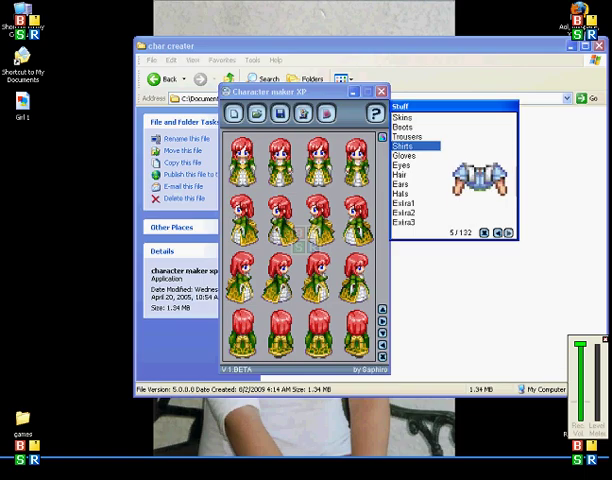
key("Right")
key("Return")
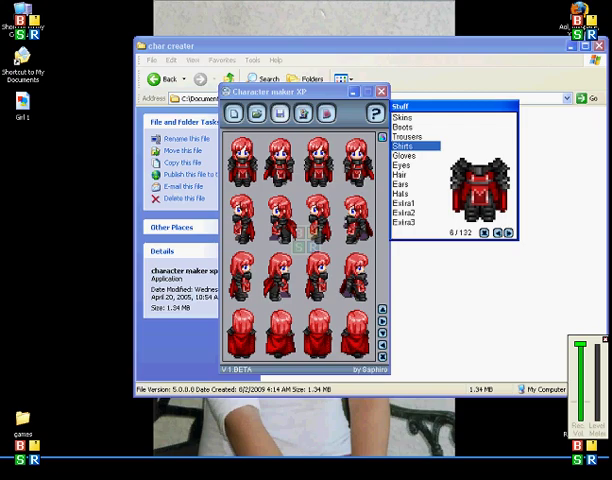
key("ctrl+s")
key("Return")
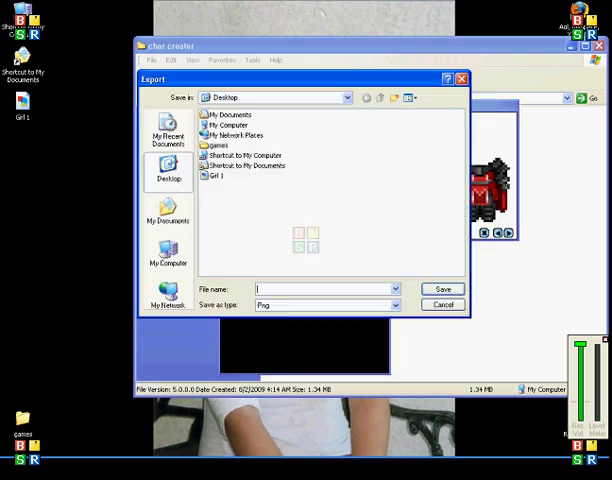
type("Girl 1 ")
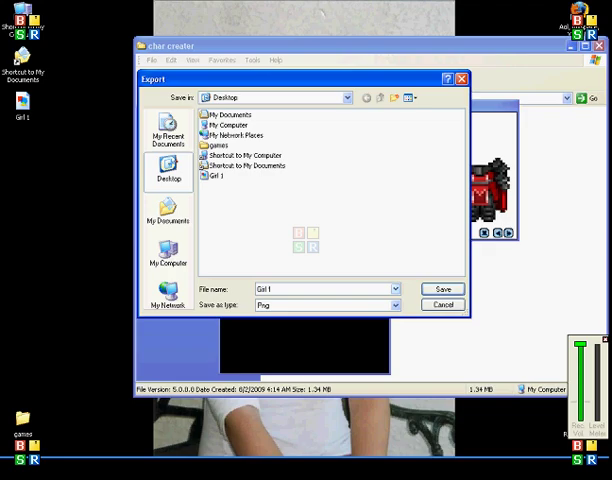
type("armor")
key("Return")
key("Return")
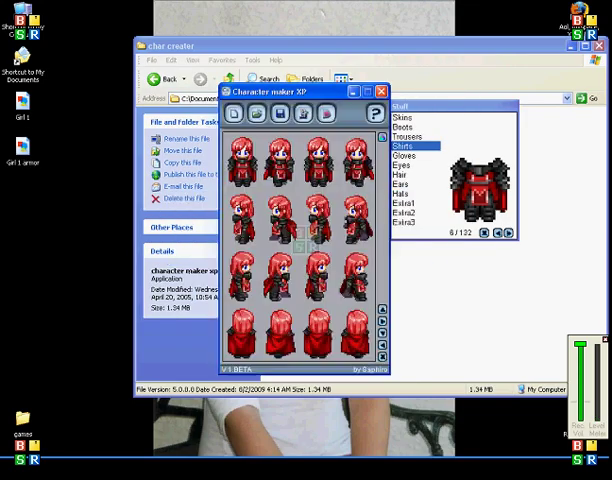
Step: Close Character Maker XP and its folder, and bring up RPG Maker XP's Materialbase
left_click(380, 91)
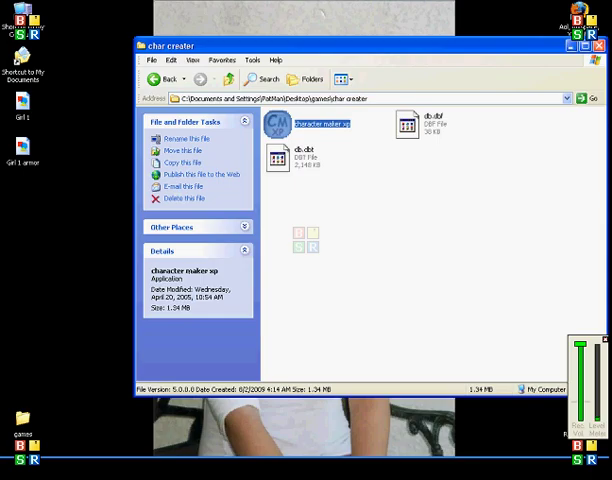
key("alt+F4")
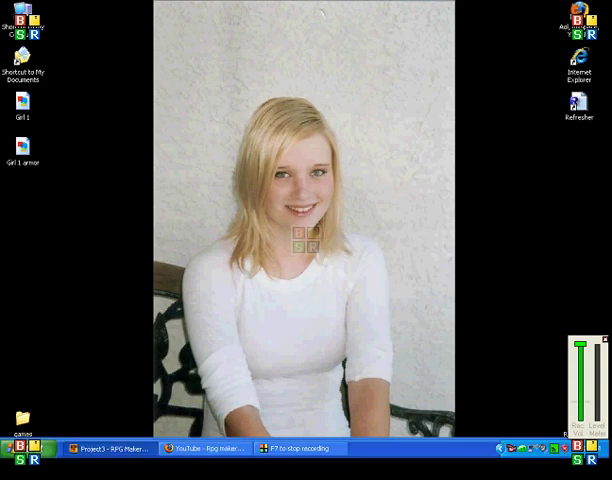
key("alt+Tab")
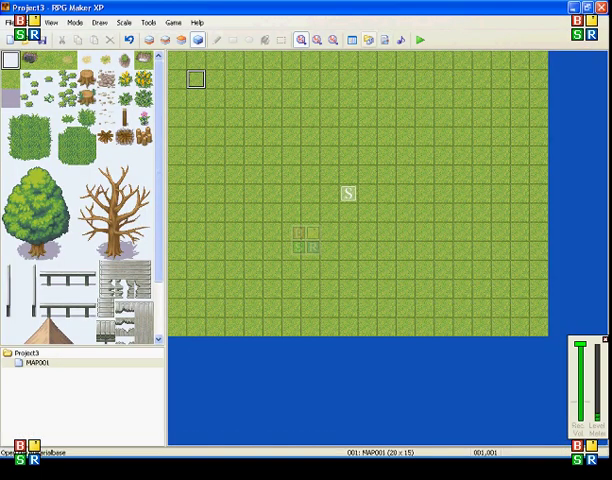
left_click(368, 40)
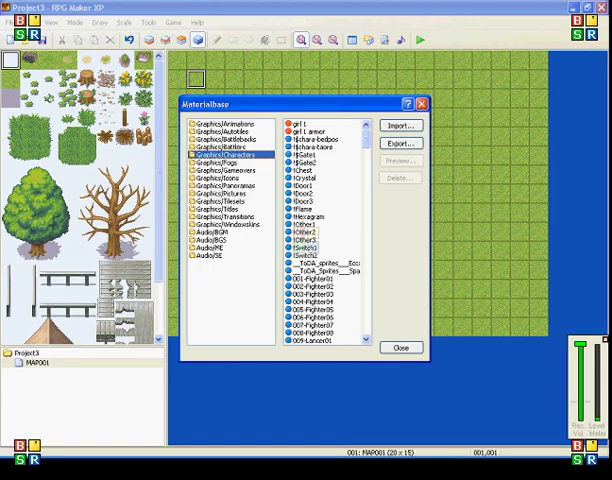
Step: Import Girl 1 and Girl 1 armor from the Desktop into Graphics/Characters
key("Return")
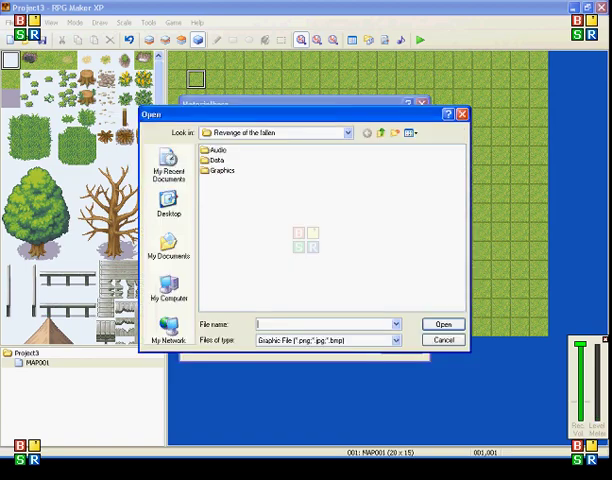
left_click(366, 132)
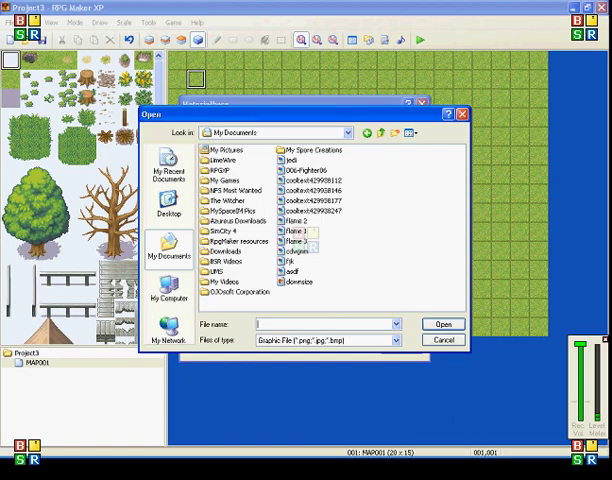
left_click(169, 205)
left_click_drag(240, 260, 210, 212)
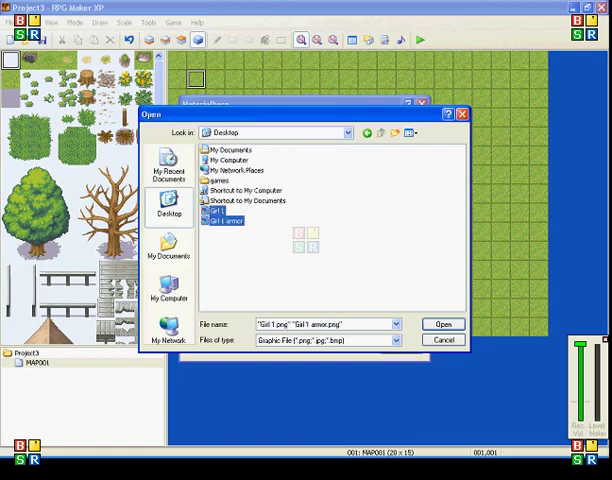
key("Return")
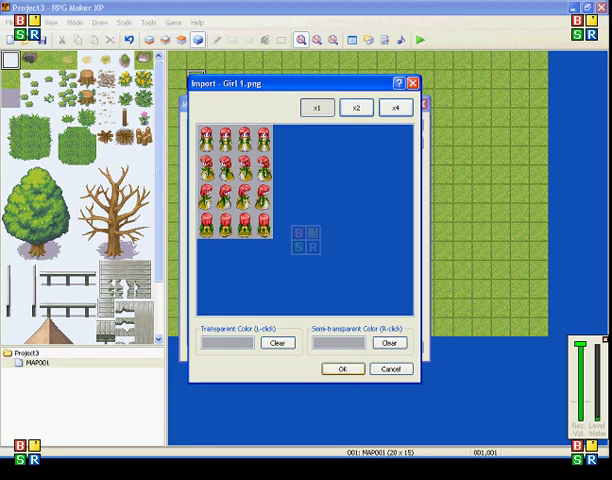
key("Return")
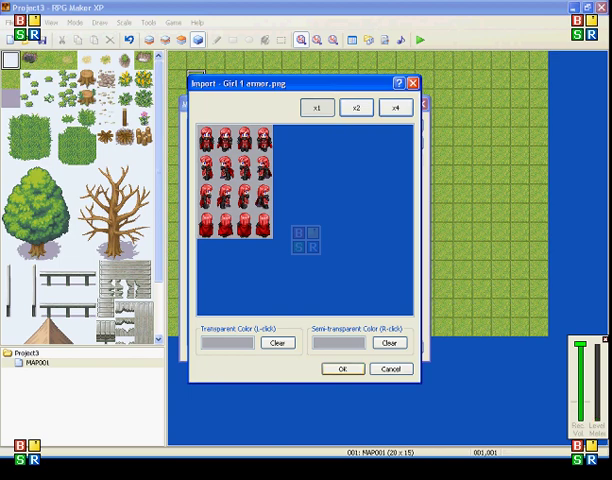
key("Return")
key("Escape")
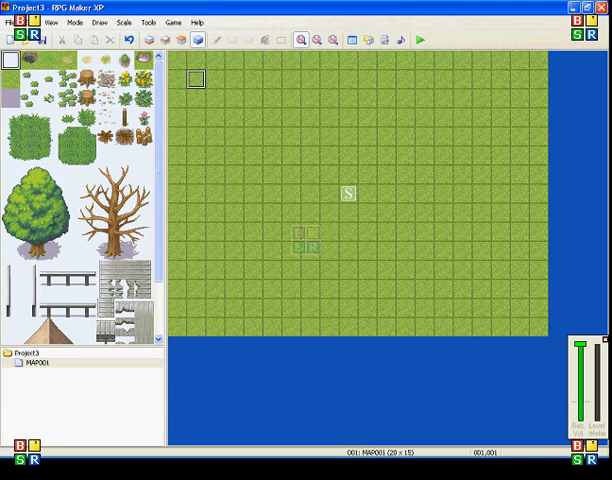
Step: Look through the Database's Classes, Actors and Armors tabs, ending on 013: Golden Armor
key("F9")
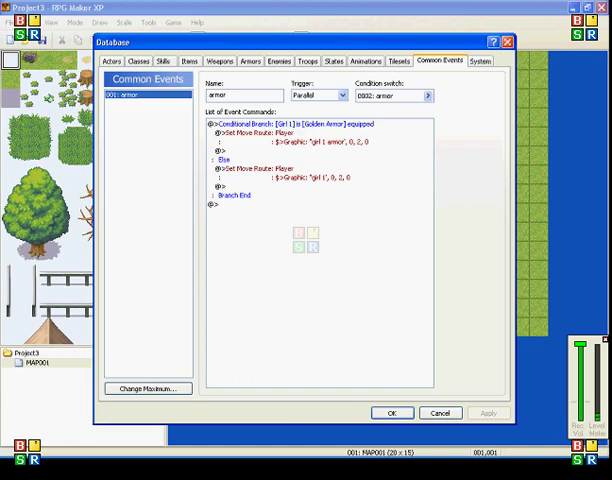
left_click(138, 61)
left_click(112, 61)
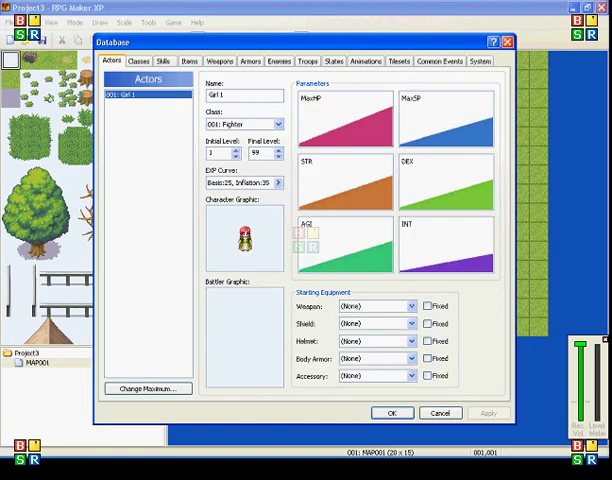
left_click(250, 61)
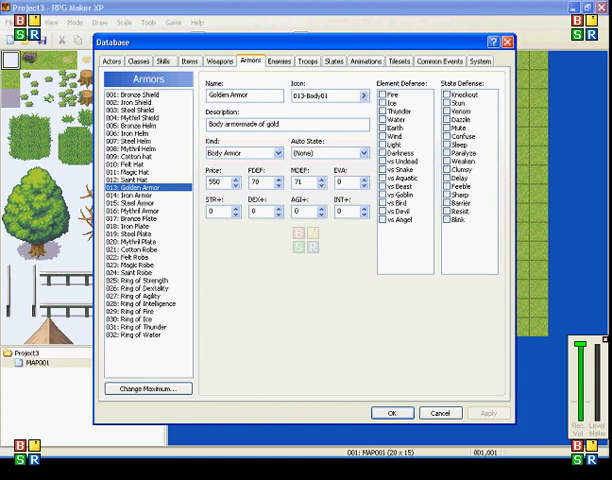
key("Down")
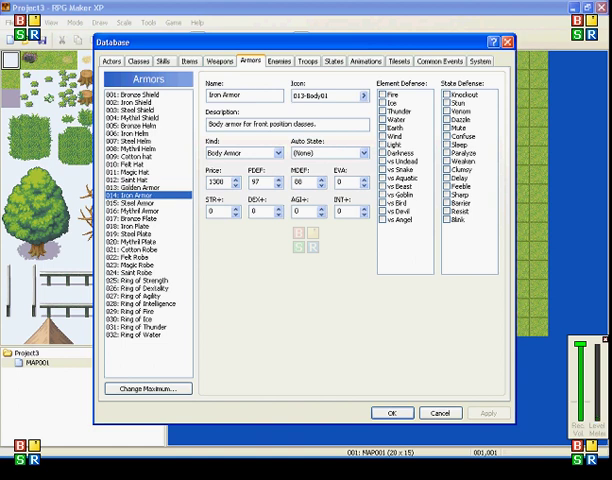
key("Up")
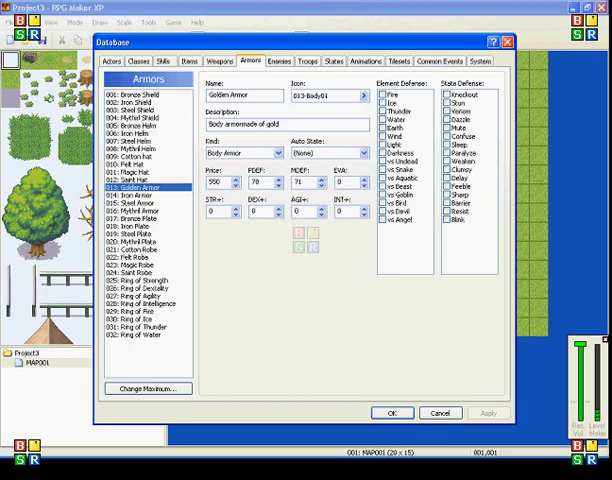
Step: Rename armor 013 to Red Armor and replace 'gold' with 'pure ruby' in its description
right_click(143, 189)
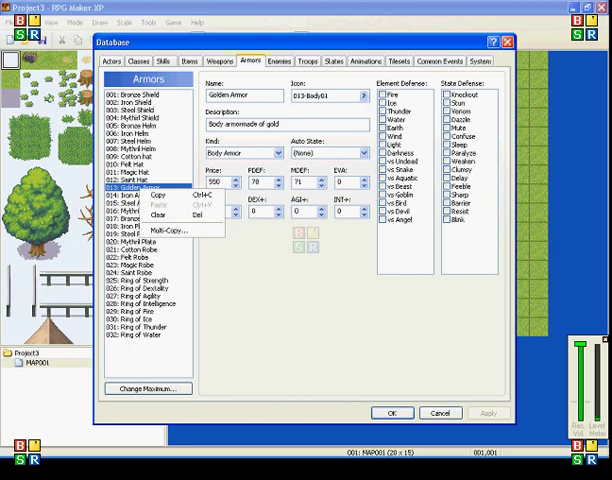
key("Escape")
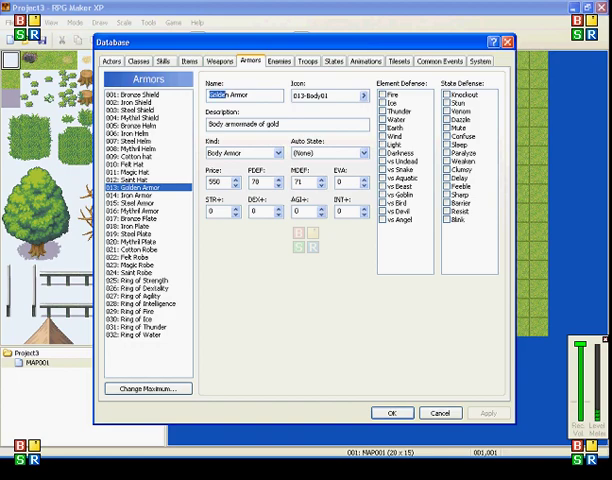
key("Delete")
type("Red")
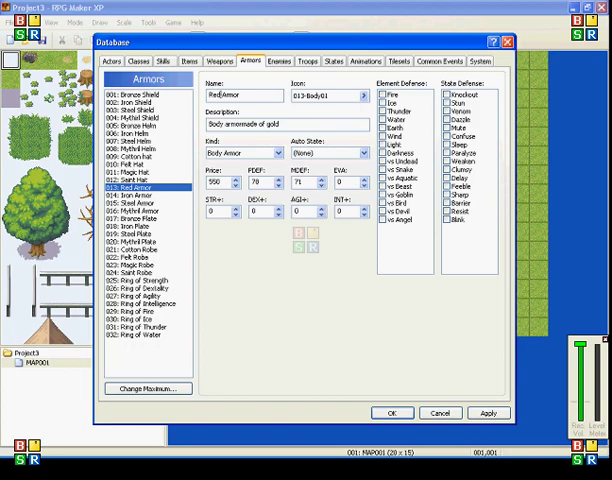
key("Tab")
key("BackSpace")
key("BackSpace")
key("BackSpace")
type("pure")
type(" ruby")
Step: Keep the 013-Body01 icon for Red Armor and close the Database
double_click(327, 95)
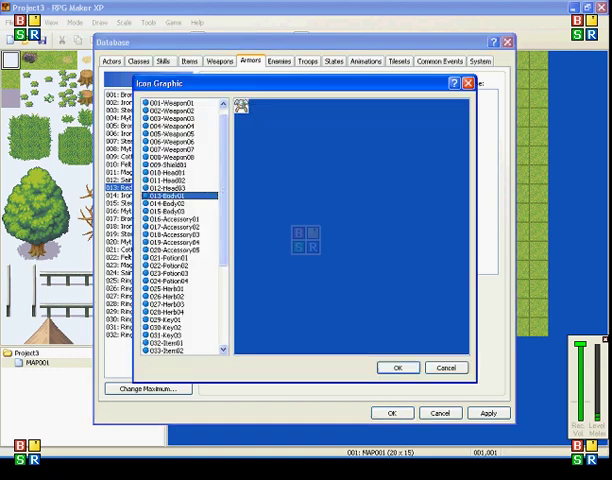
key("Return")
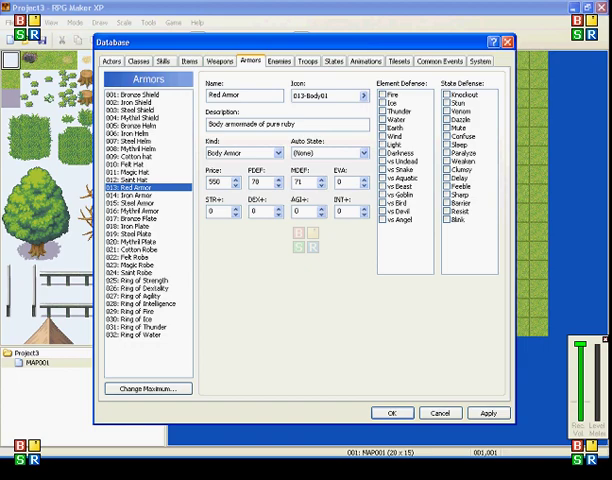
key("Escape")
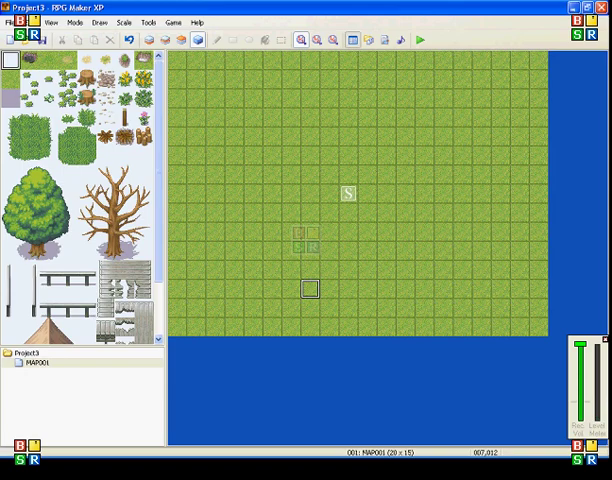
Step: In the armor common event, set the Conditional Branch to test Red Armor equipped
key("F9")
left_click(439, 61)
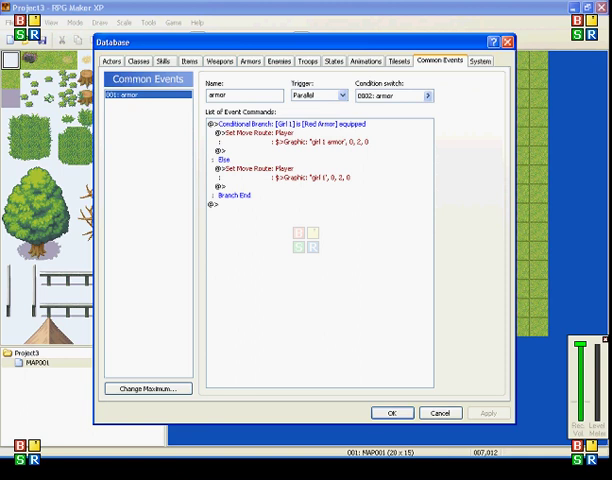
left_click(285, 192)
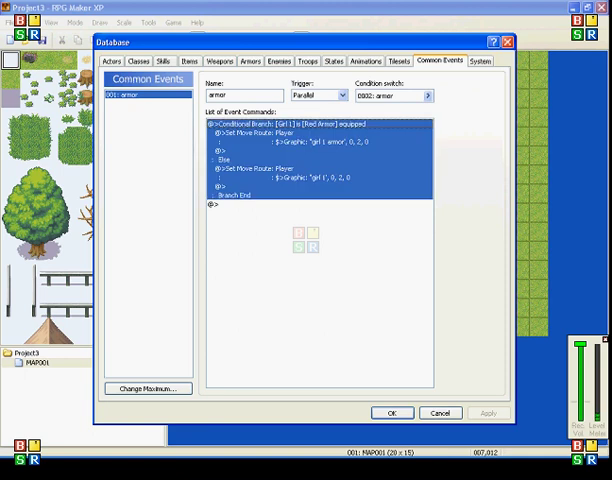
right_click(285, 198)
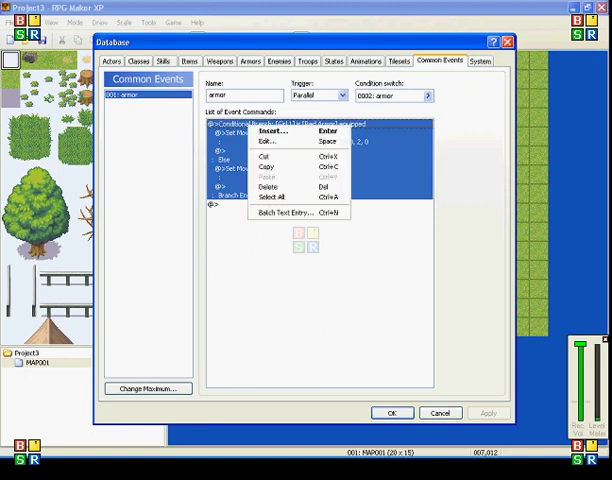
left_click(285, 203)
left_click(285, 192)
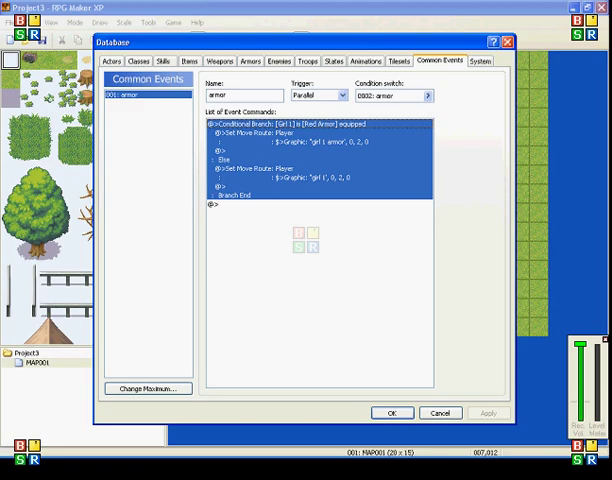
right_click(260, 124)
left_click(273, 137)
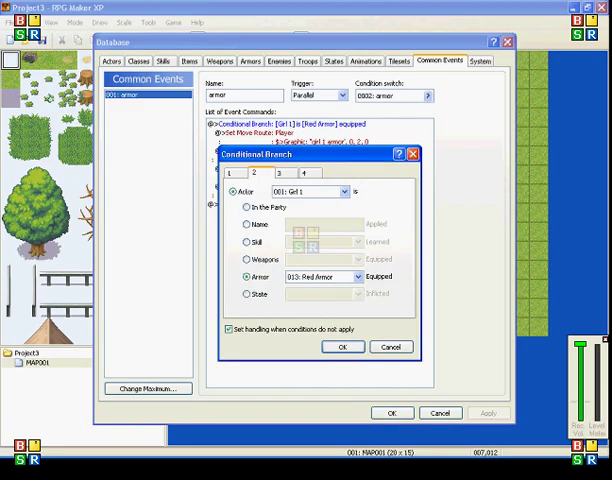
left_click(310, 191)
key("Tab")
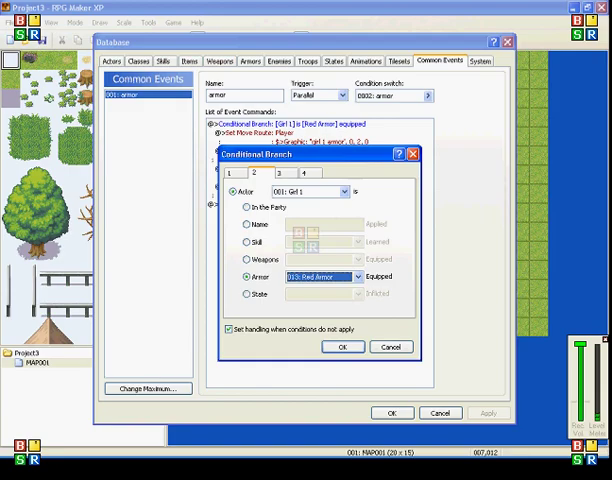
key("Return")
Step: Set the first move route's graphic to the girl 1 armor sprite
key("Down")
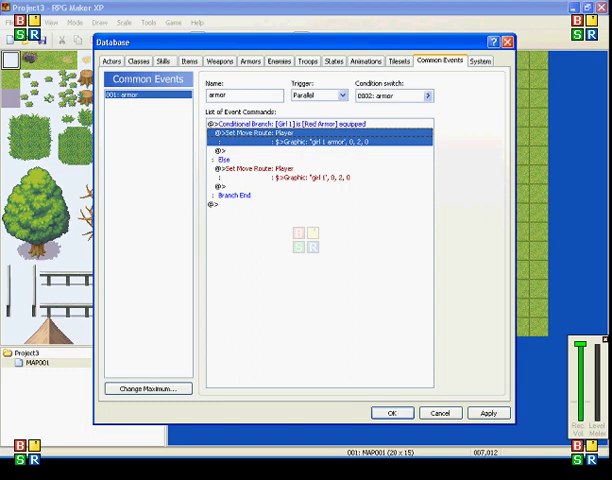
key("Menu")
key("Down")
key("Return")
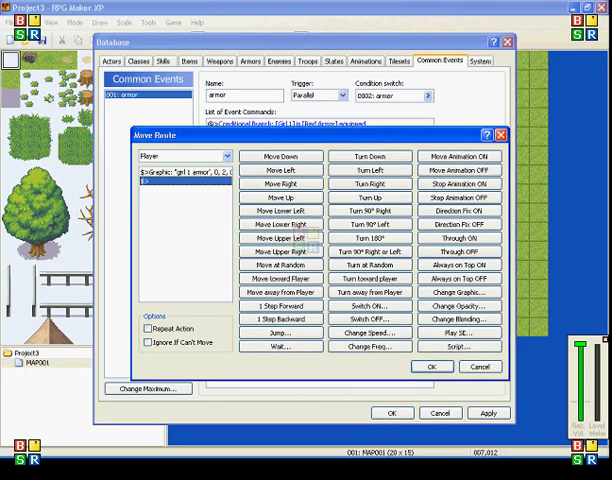
key("Menu")
key("Return")
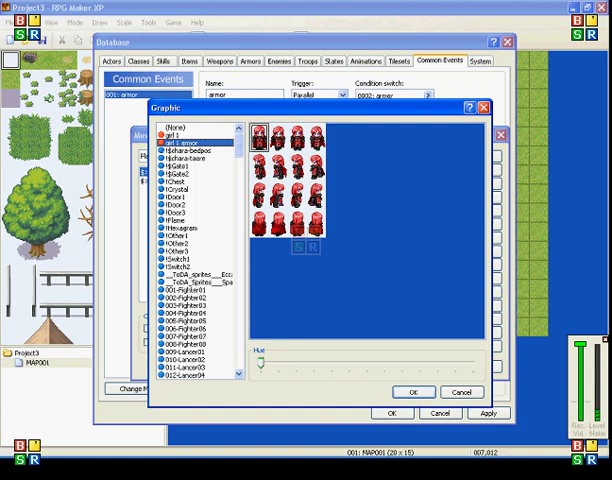
key("Return")
key("Return")
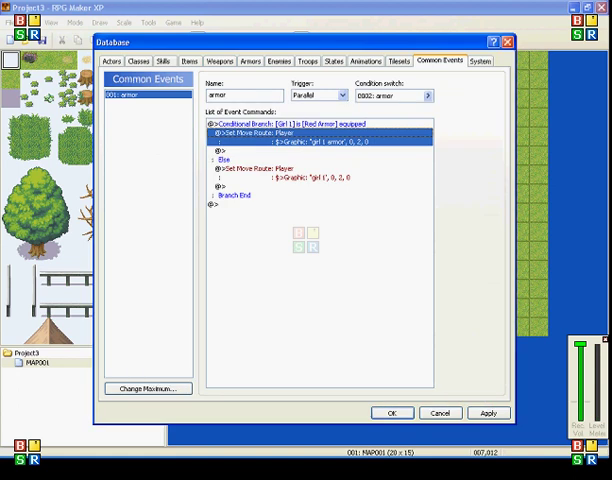
Step: Set the else-branch move route's graphic to the plain girl 1 sprite
key("Down")
key("Down")
key("Down")
right_click(283, 168)
left_click(296, 183)
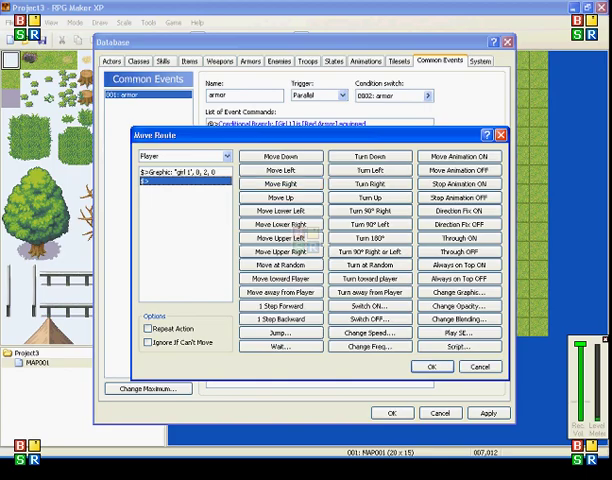
right_click(178, 172)
left_click(195, 176)
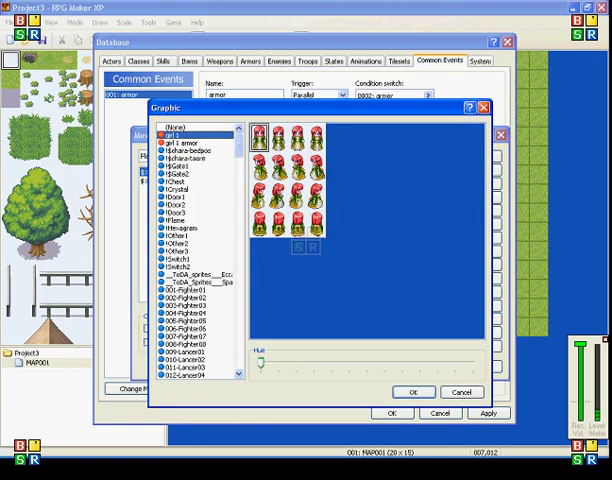
key("Return")
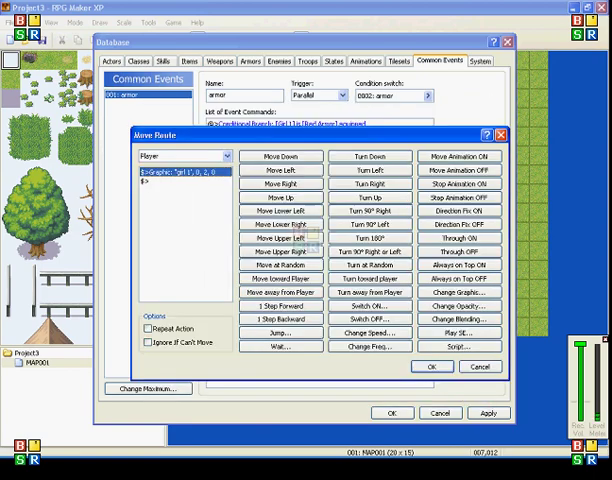
key("Return")
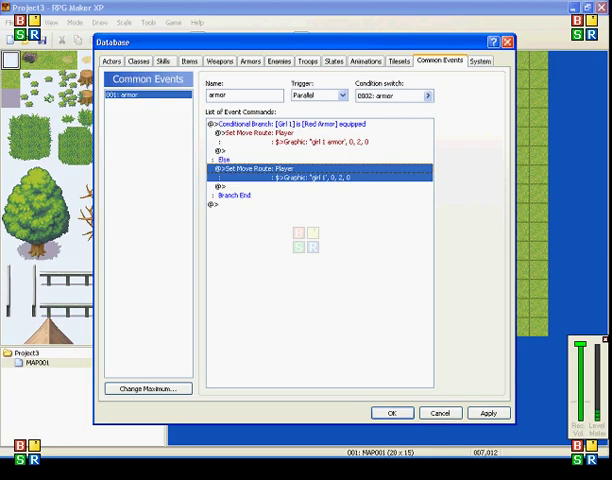
Step: Set the common event's trigger to Parallel with condition switch 0002: armor
left_click(318, 95)
left_click(310, 123)
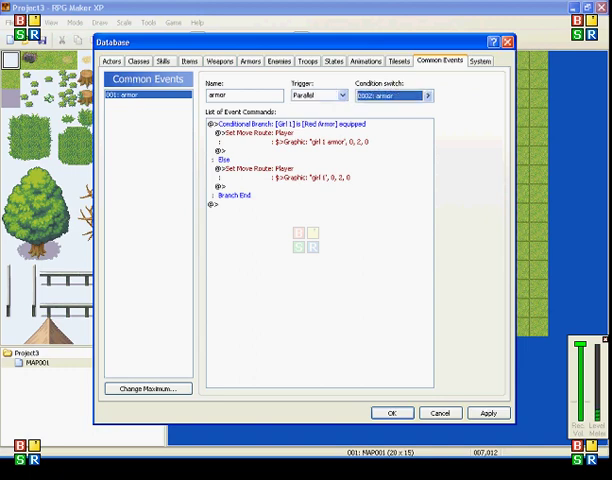
left_click(428, 95)
left_click(269, 357)
Step: Create a Parallel Process map event that turns switch 0002: armor ON
key("Return")
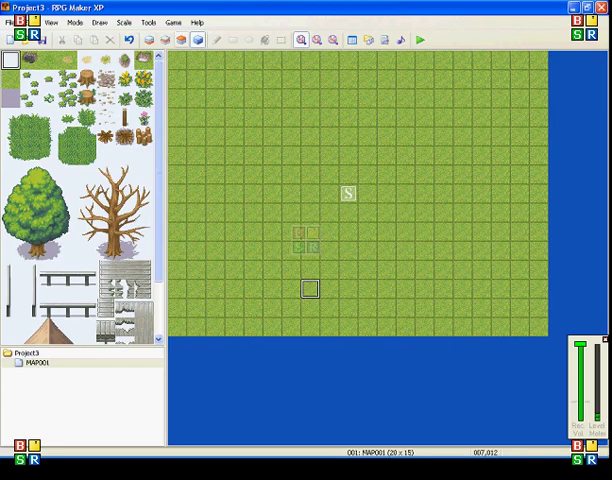
double_click(310, 285)
left_click(198, 380)
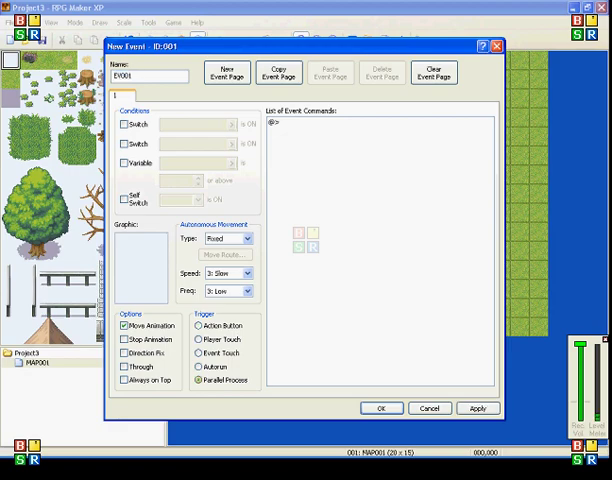
double_click(380, 125)
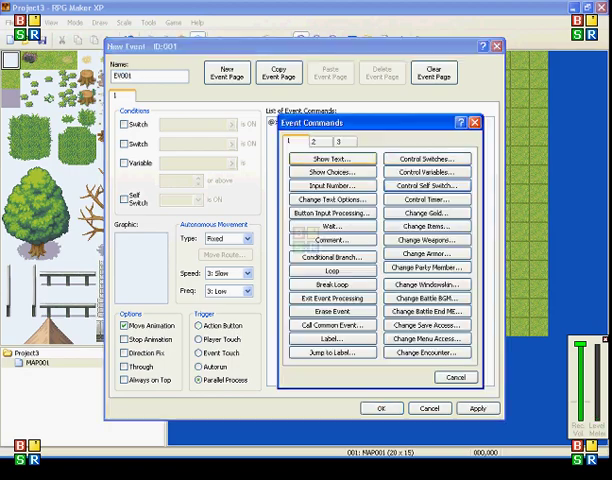
left_click(426, 159)
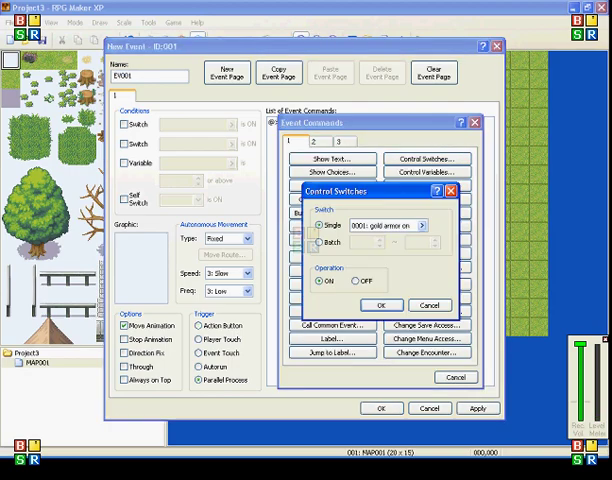
left_click(421, 225)
double_click(400, 153)
key("Return")
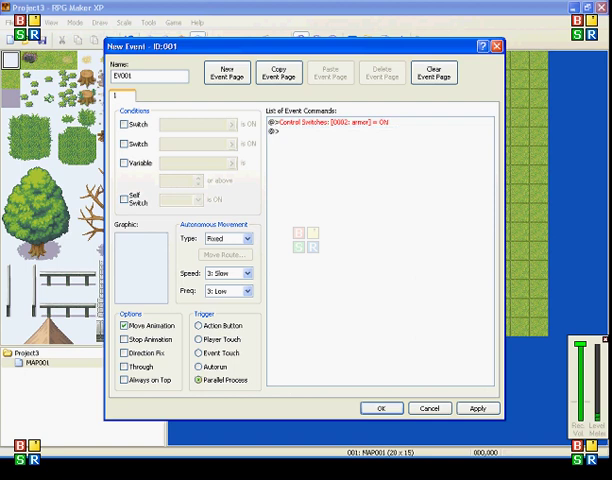
key("Return")
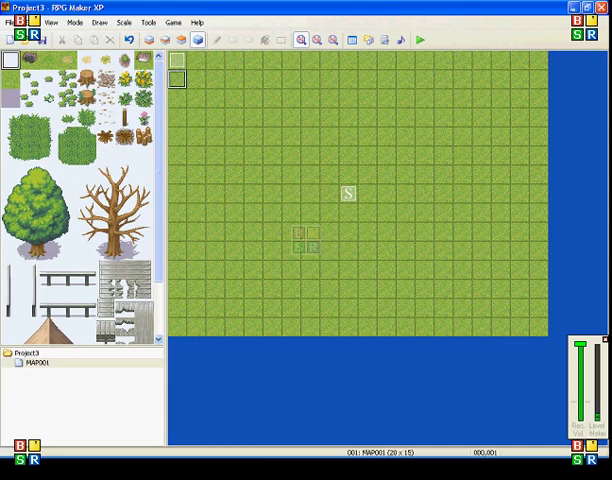
Step: Create an event at tile 4,4 with the 174-Chest01 closed chest graphic
double_click(177, 60)
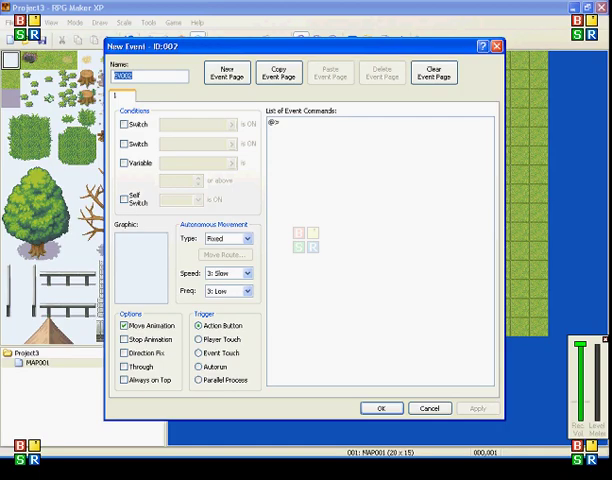
key("Escape")
double_click(253, 136)
double_click(140, 265)
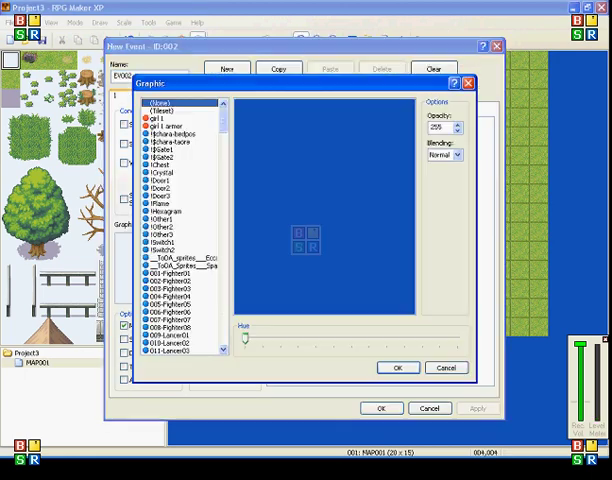
scroll(180, 220, "down", 8)
scroll(180, 220, "down", 8)
scroll(180, 220, "down", 8)
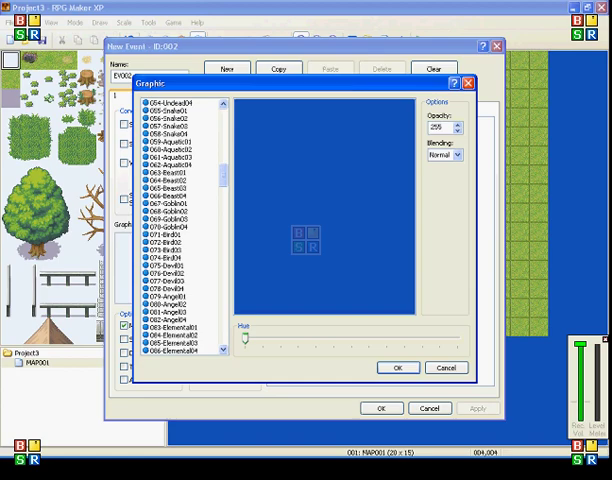
scroll(180, 220, "down", 8)
scroll(180, 220, "down", 8)
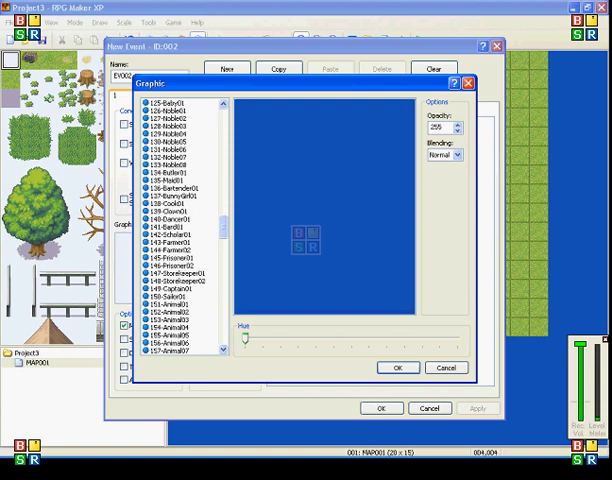
scroll(180, 220, "down", 2)
scroll(180, 220, "down", 3)
scroll(180, 220, "down", 9)
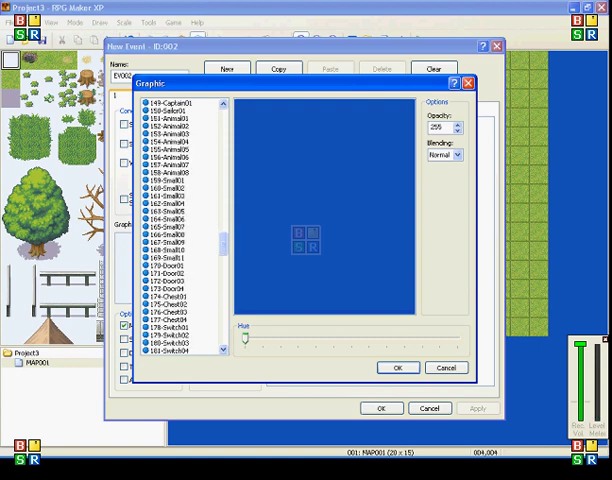
key("Down")
key("Down")
key("Down")
key("Down")
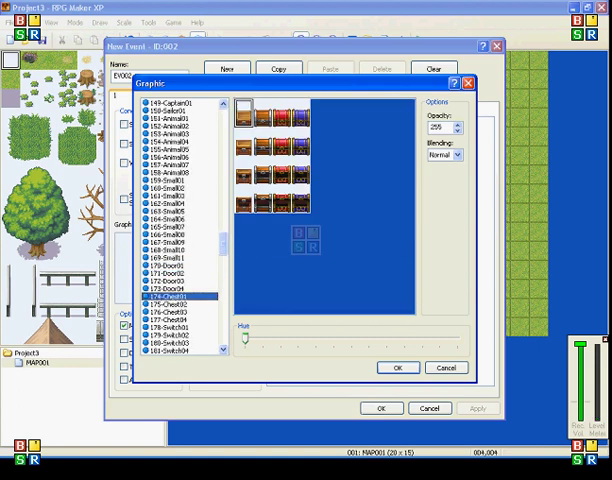
key("Return")
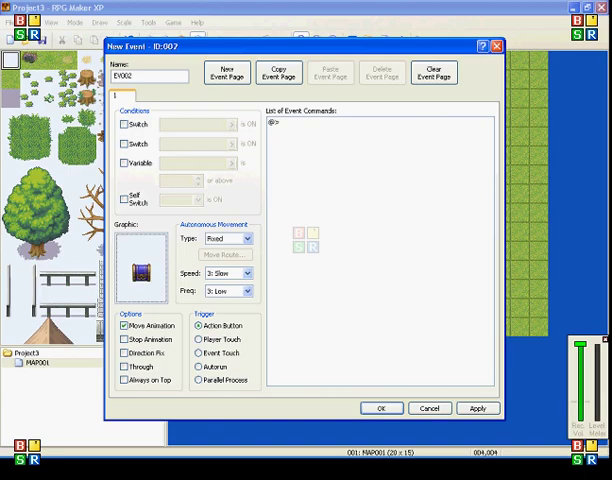
Step: Begin adding a command on the chest event's first line
left_click(380, 122)
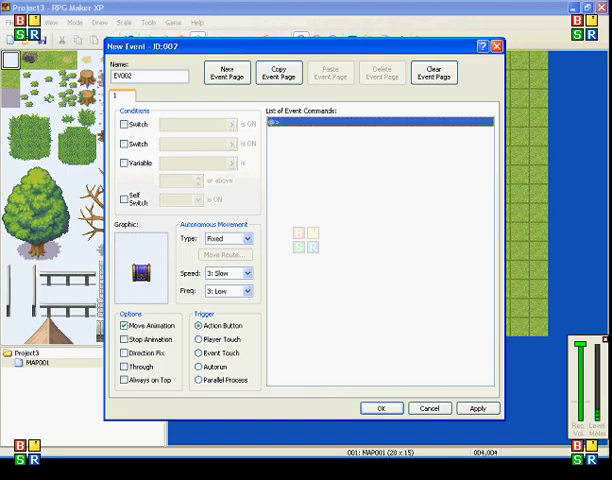
double_click(380, 122)
left_click(313, 141)
Step: Add a move route with two 174-Chest01 frames, each followed by Wait 4 frames
left_click(332, 267)
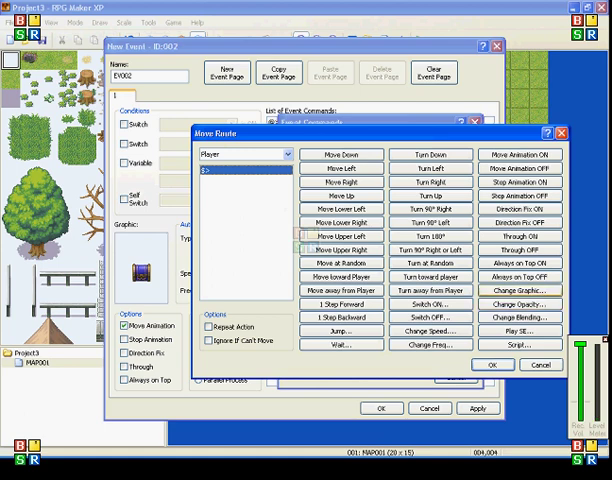
left_click(519, 290)
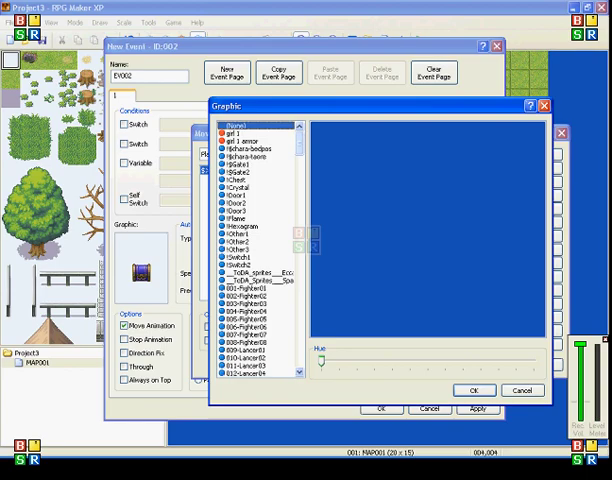
scroll(257, 250, "down", 15)
scroll(257, 250, "up", 3)
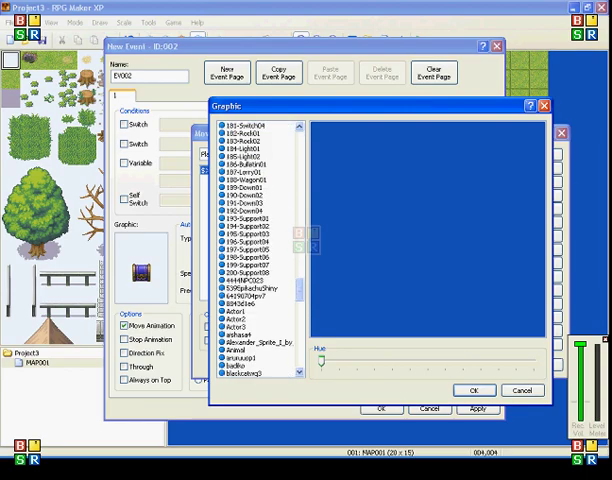
scroll(257, 250, "up", 4)
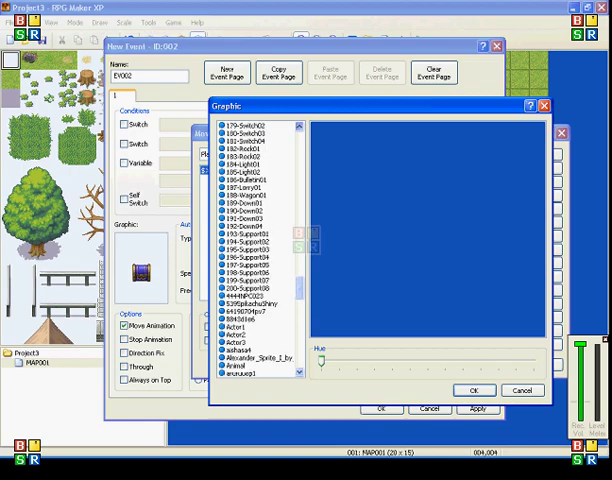
scroll(257, 250, "up", 4)
scroll(257, 250, "up", 3)
left_click(245, 164)
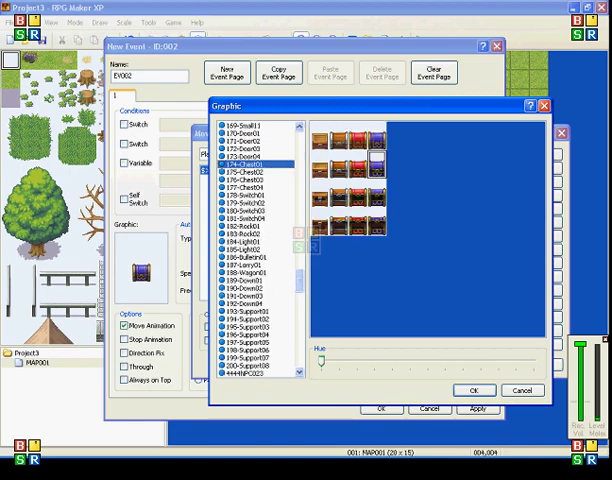
double_click(245, 164)
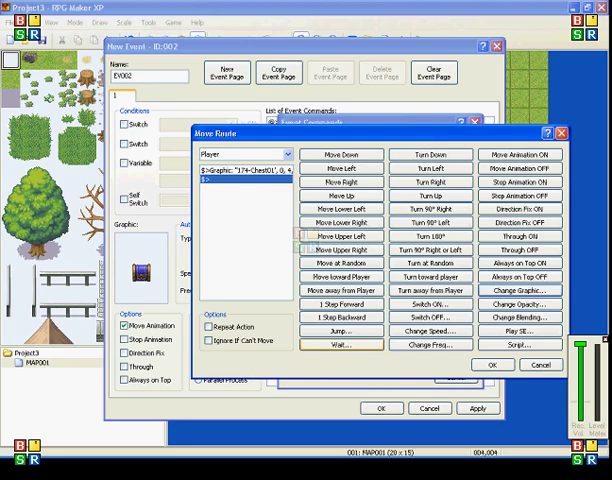
left_click(341, 344)
left_click(377, 343)
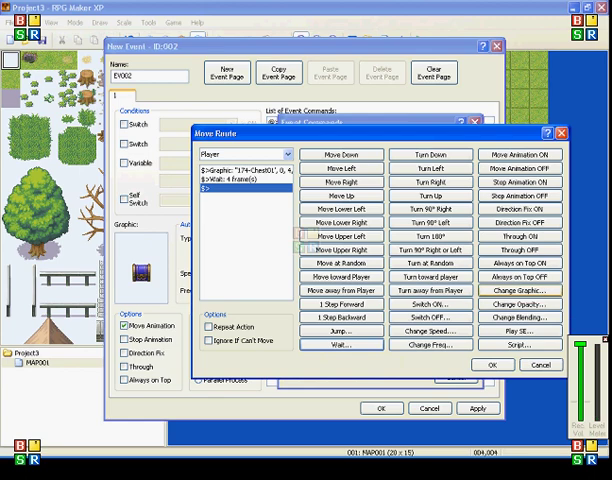
left_click(519, 289)
scroll(257, 250, "down", 10)
scroll(257, 250, "down", 10)
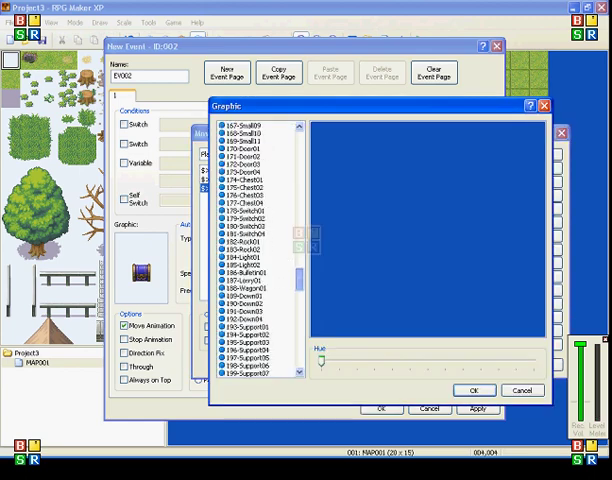
scroll(257, 250, "down", 5)
scroll(257, 250, "up", 5)
left_click(245, 171)
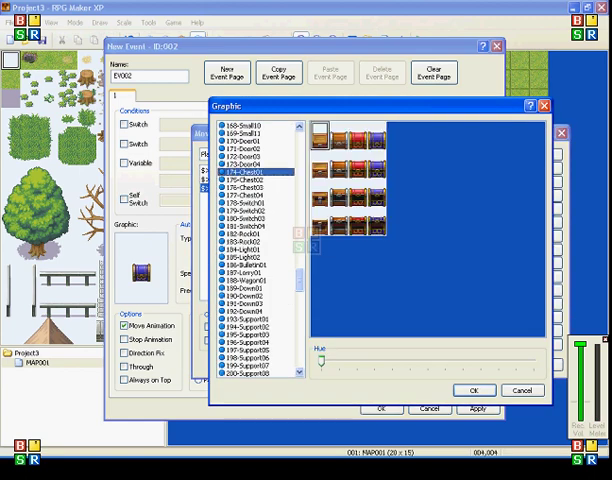
key("Return")
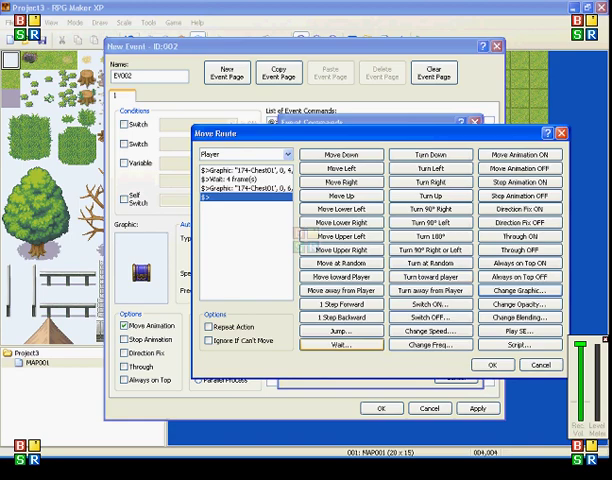
left_click(340, 344)
type("4")
key("Return")
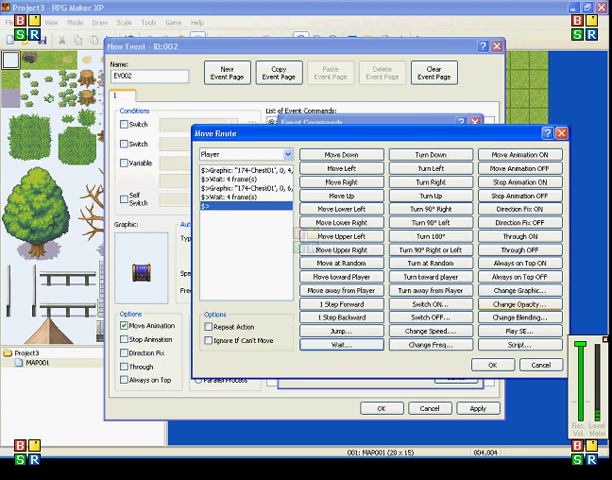
Step: Add the fully open chest frame and finish the move route
left_click(518, 290)
left_click_drag(299, 135, 299, 300)
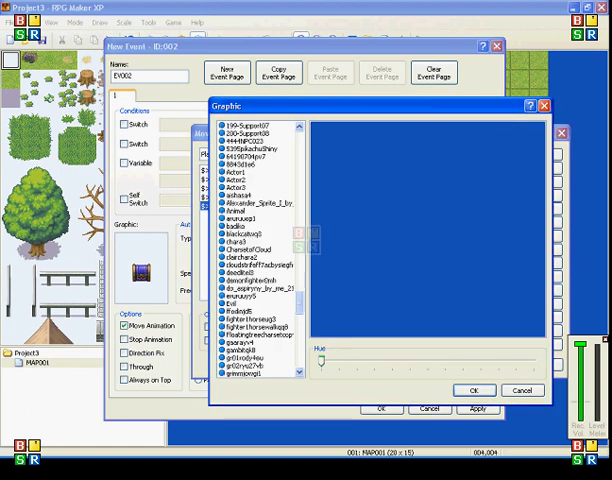
key("Down")
key("Down")
key("Down")
key("Down")
key("Down")
key("Down")
key("Down")
key("Down")
key("Down")
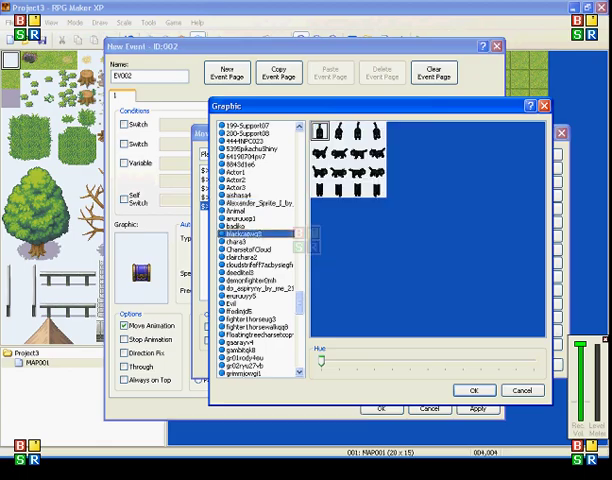
scroll(258, 250, "down", 3)
scroll(258, 250, "up", 3)
scroll(258, 250, "up", 5)
scroll(258, 250, "up", 3)
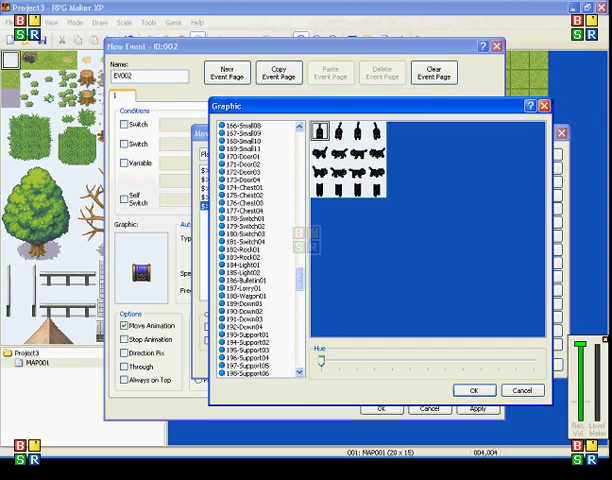
scroll(258, 250, "up", 1)
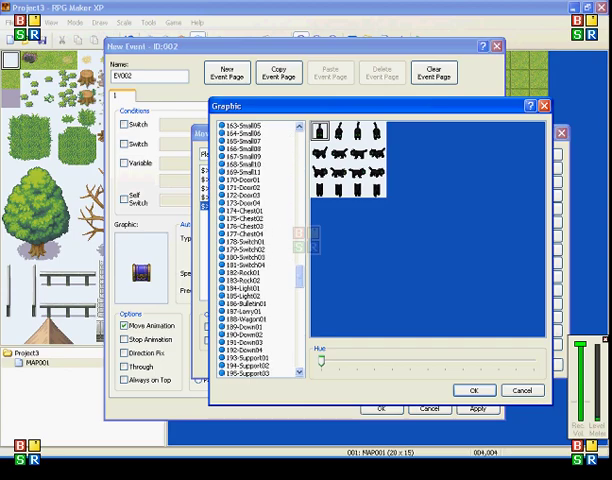
double_click(244, 210)
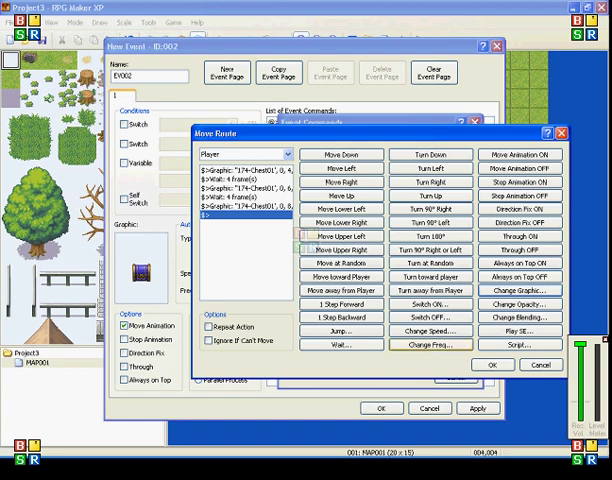
left_click(492, 364)
Step: Open the next line's command choices and dismiss the teleport dialog unchanged
double_click(330, 178)
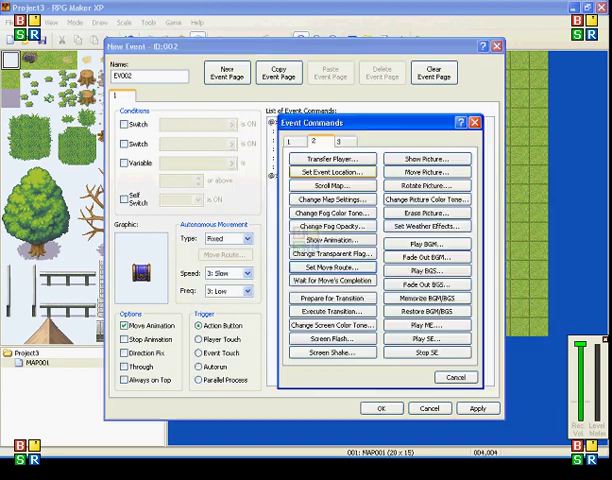
left_click(332, 159)
key("Escape")
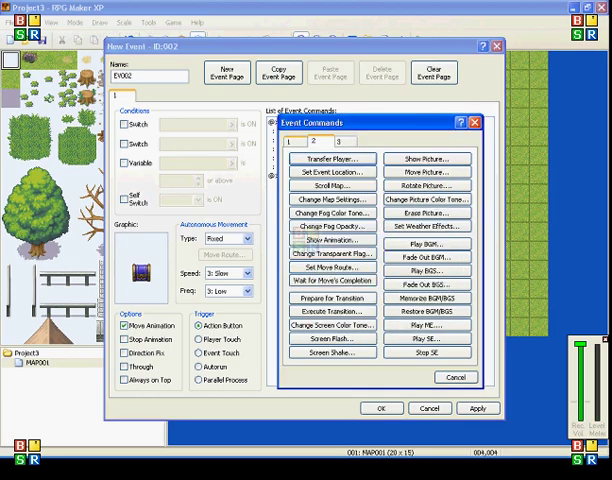
Step: Add a Show Text message 'You recieved red armor'
left_click(289, 141)
left_click(332, 159)
type("You recieved red armor")
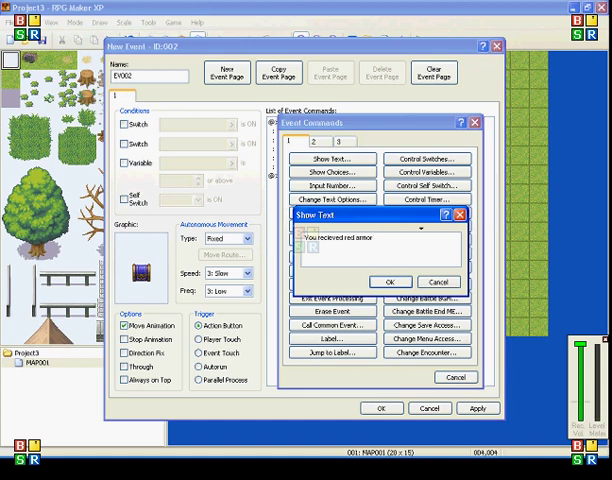
left_click(389, 281)
Step: Add a Change Armor command giving the party one 013: Red Armor
double_click(380, 185)
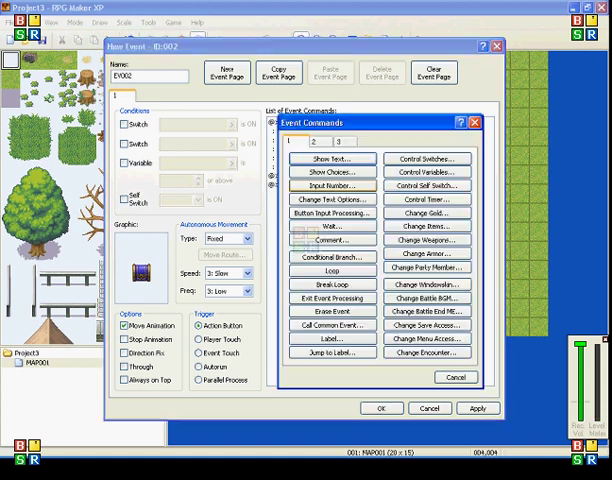
left_click(427, 254)
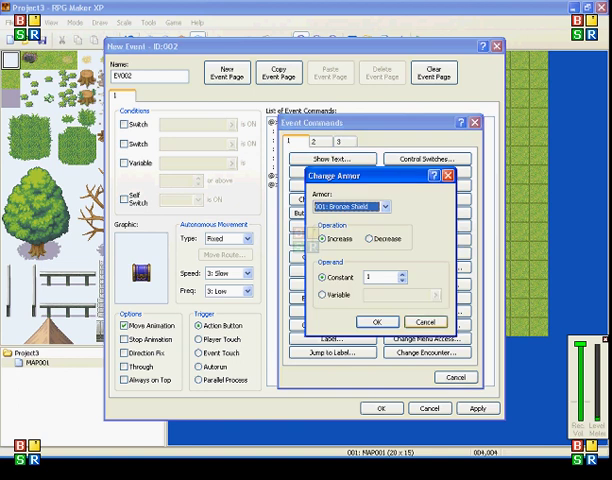
left_click(384, 207)
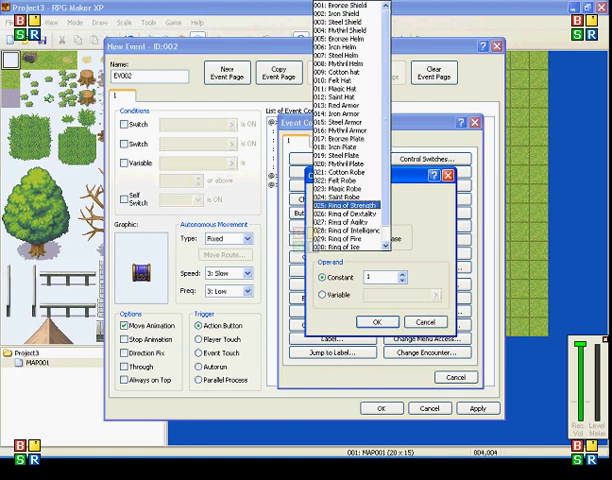
left_click(335, 103)
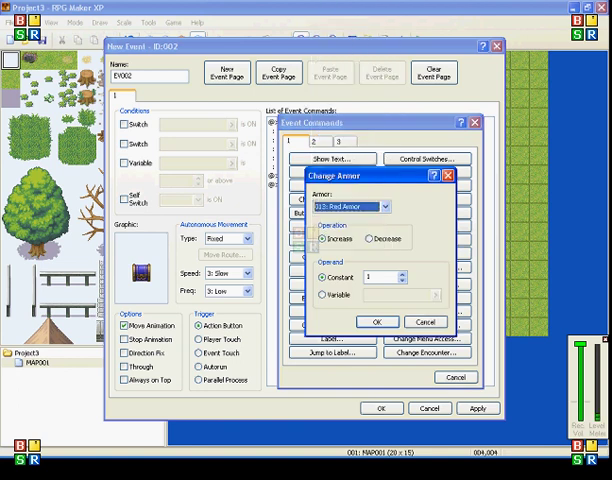
key("Return")
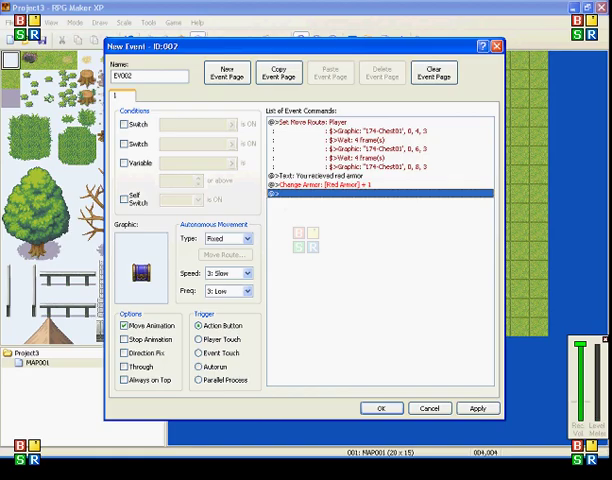
Step: Add a Control Self Switch command turning self switch A ON
double_click(380, 193)
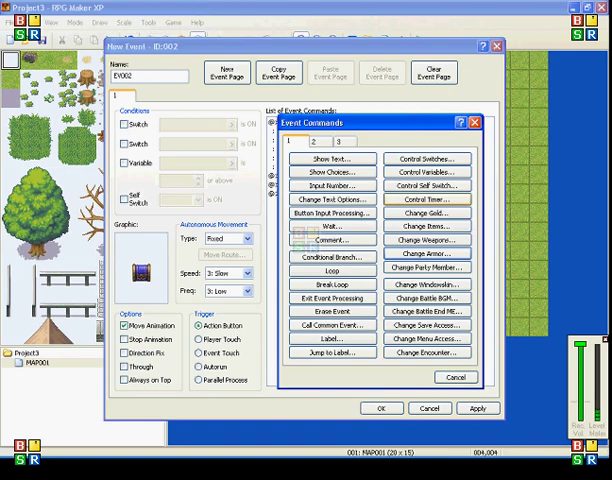
key("Right")
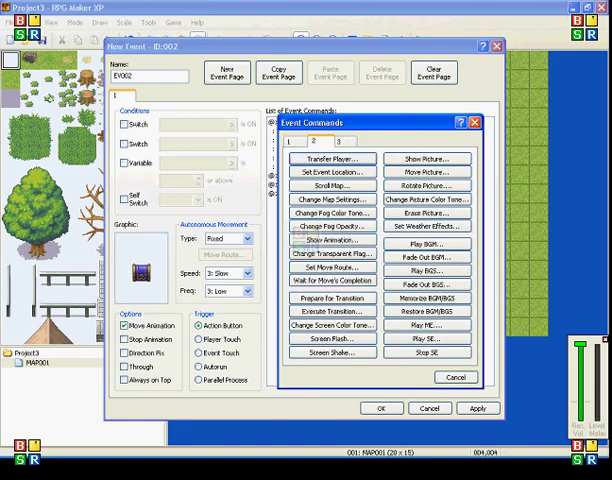
key("Left")
key("Right")
key("Left")
key("Right")
key("Down")
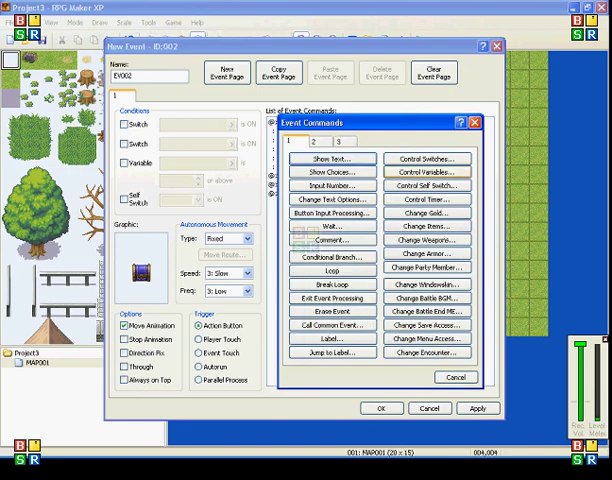
key("Down")
key("Return")
key("Return")
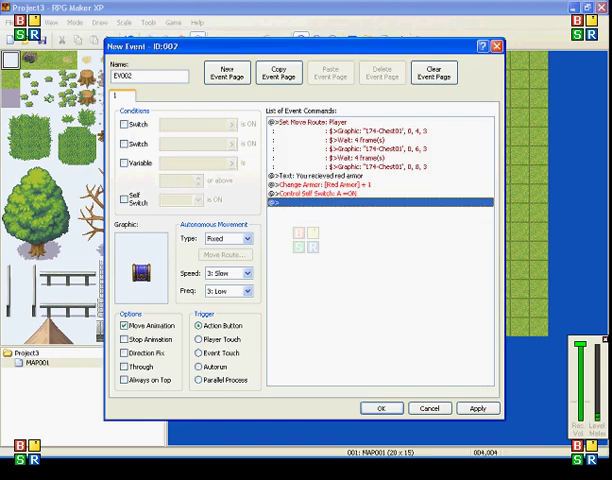
key("Return")
Step: Add a page conditioned on self switch A showing the open 174-Chest01 frame, then save
key("space")
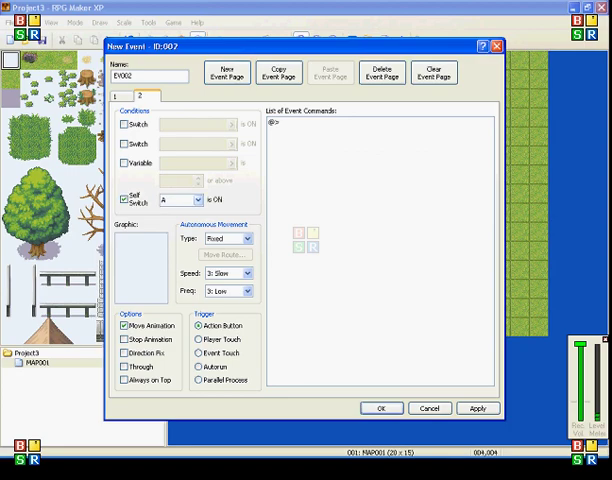
key("Return")
key("Page_Down")
key("Page_Down")
key("Page_Down")
key("Page_Down")
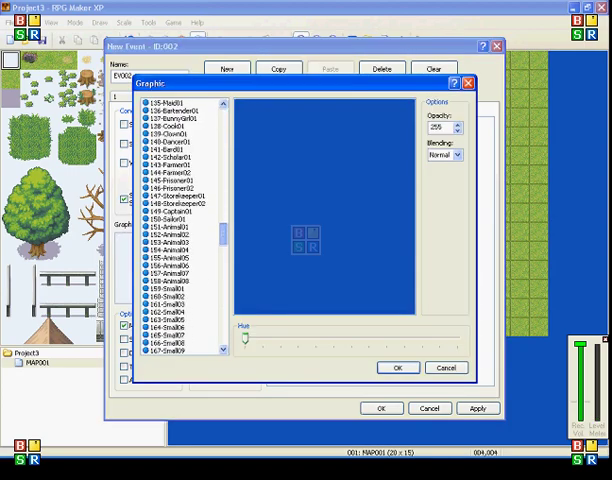
scroll(180, 225, "down", 5)
scroll(180, 225, "up", 2)
scroll(180, 225, "up", 3)
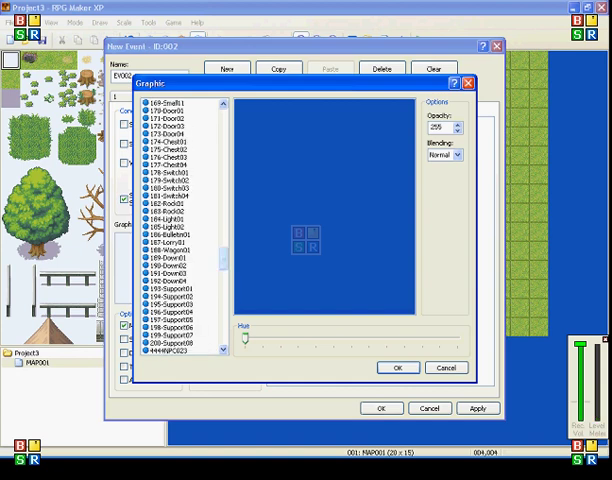
left_click(170, 211)
scroll(180, 225, "down", 5)
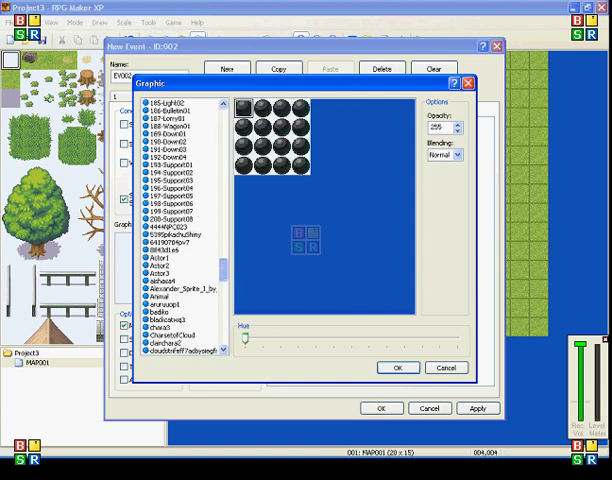
scroll(180, 225, "up", 4)
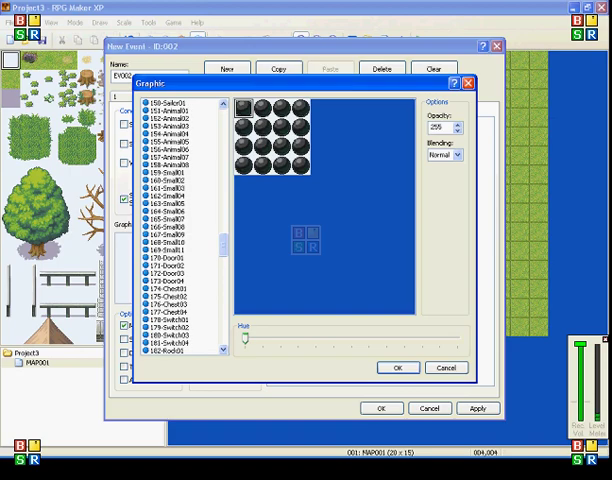
left_click(170, 288)
double_click(170, 288)
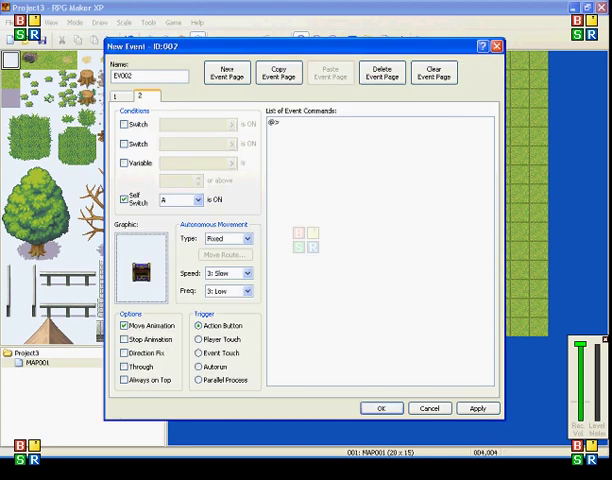
left_click(117, 95)
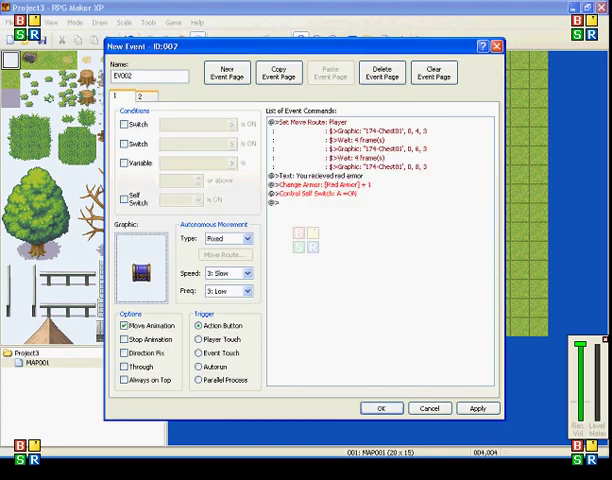
key("Return")
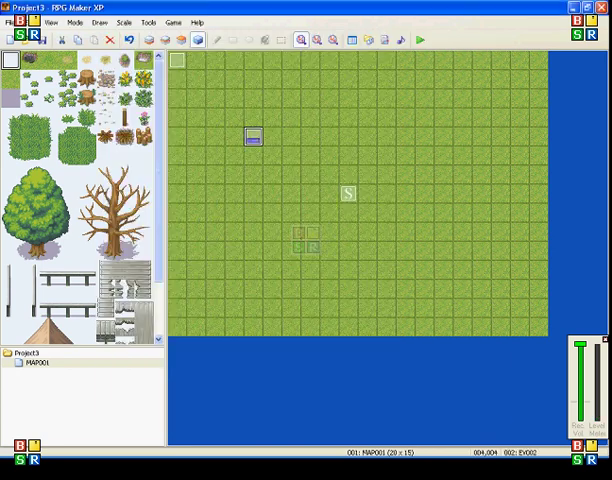
Step: Save the project, launch a playtest, and start a New Game
key("F12")
key("Return")
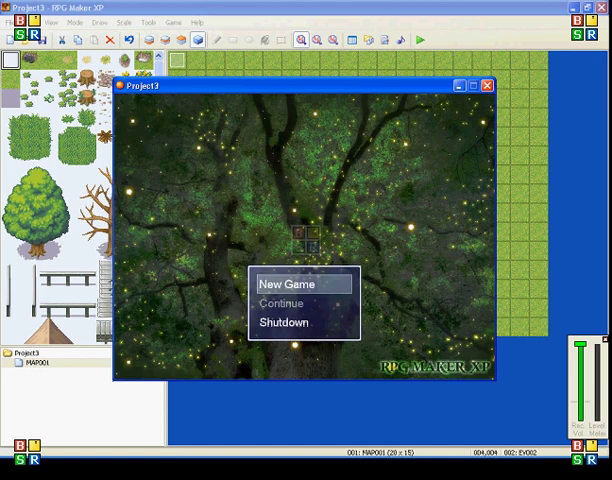
key("Return")
Step: Check in the Equip screen that the Body Armor slot is empty
key("Escape")
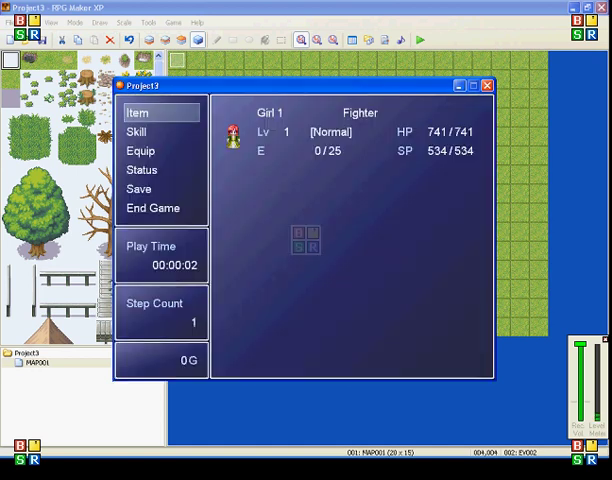
key("Down")
key("Down")
key("Down")
key("Up")
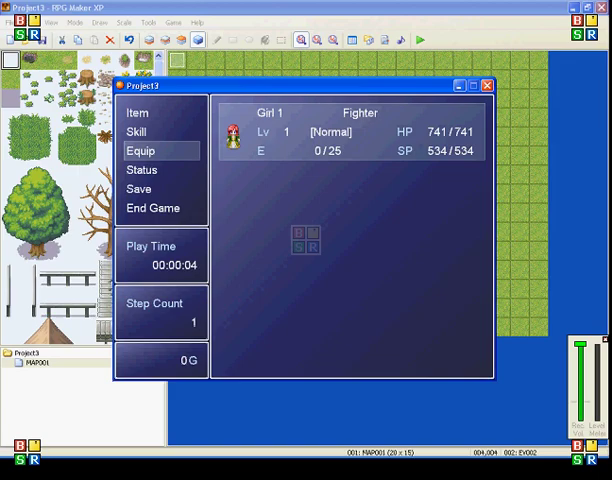
key("Return")
key("Down")
key("Down")
key("Up")
key("Up")
key("Up")
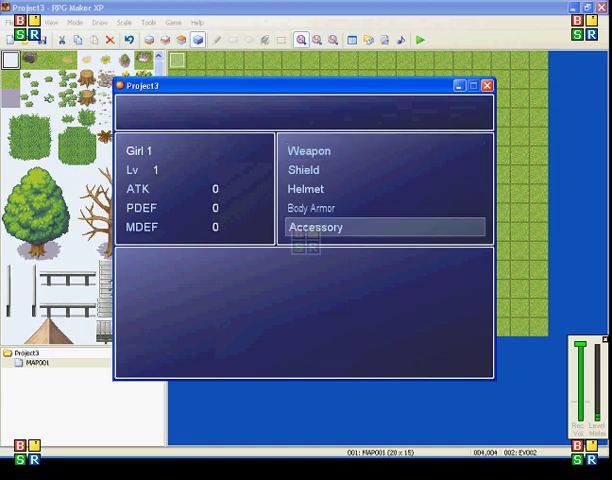
key("Up")
key("Escape")
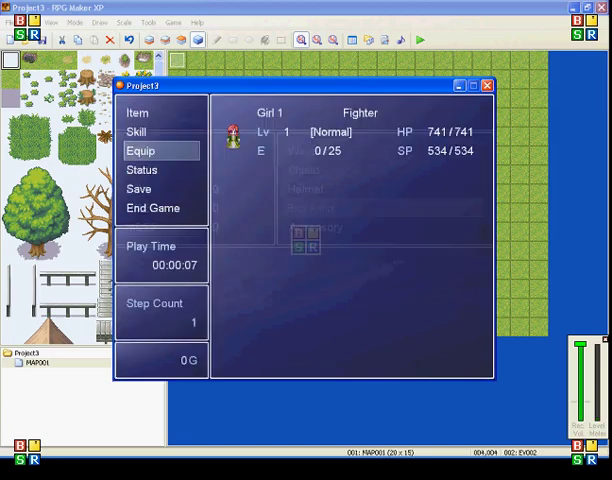
key("Escape")
key("Left")
key("Left")
key("Left")
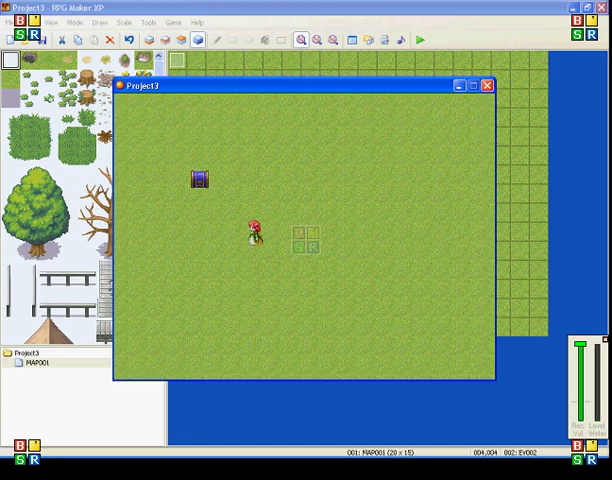
Step: Walk up to the chest, open it, and dismiss the Red Armor message
key("Up")
key("Up")
key("Up")
key("Return")
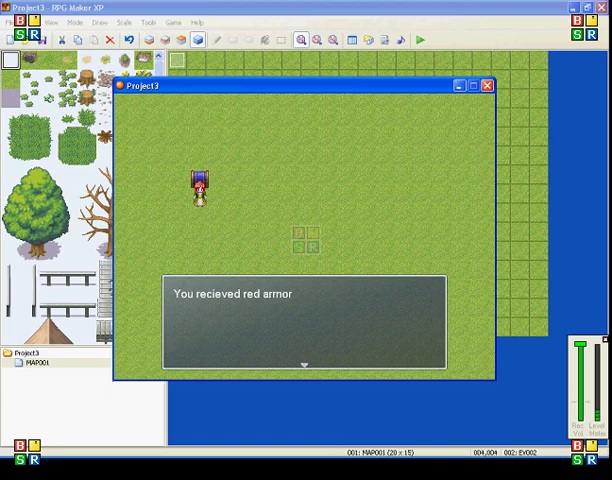
key("Return")
Step: Equip Red Armor in the Body Armor slot and return to the map
key("Escape")
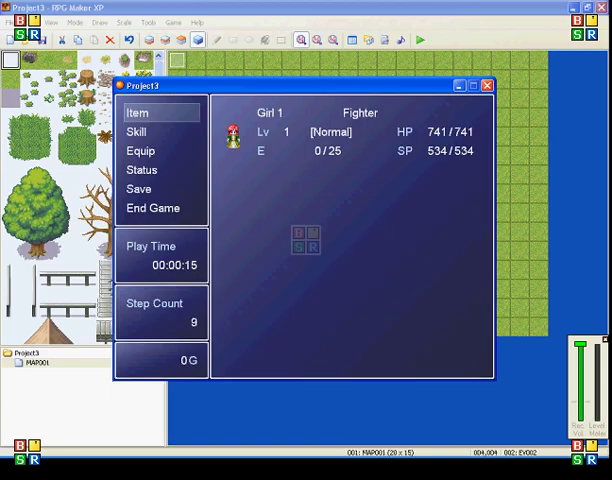
key("Down")
key("Down")
key("Down")
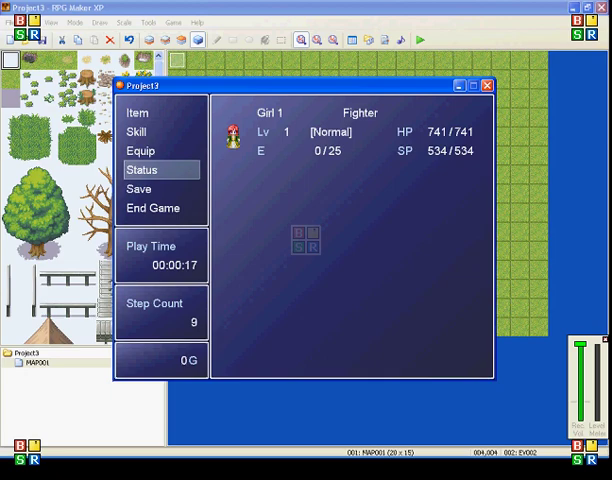
key("Up")
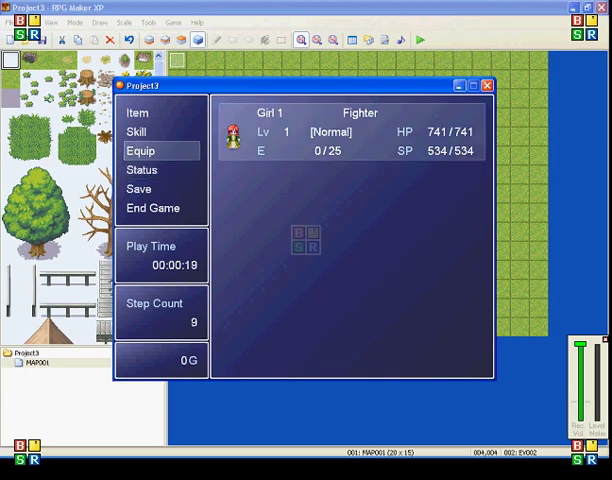
key("Return")
key("Down")
key("Down")
key("Down")
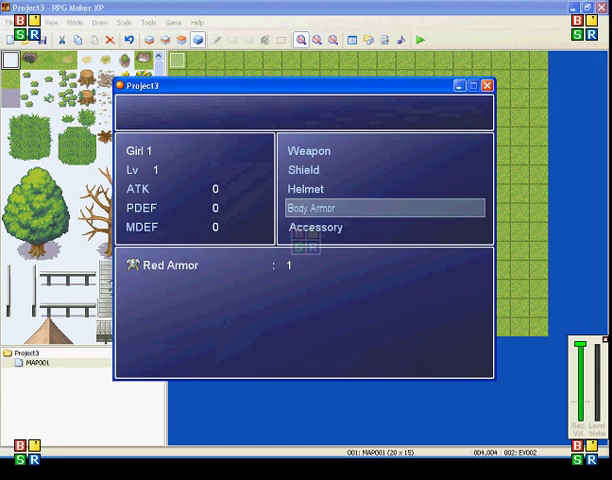
key("Return")
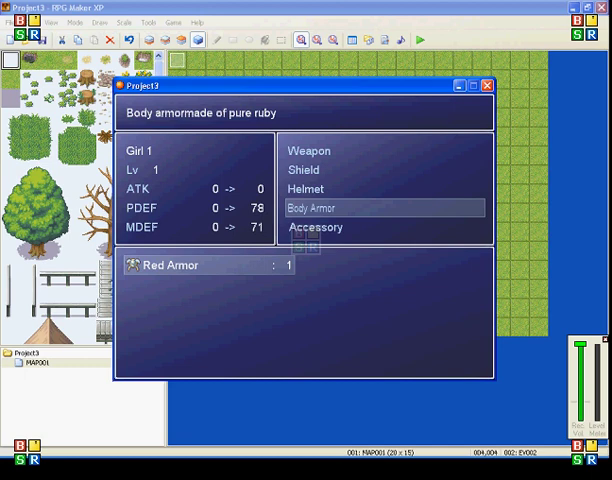
key("Return")
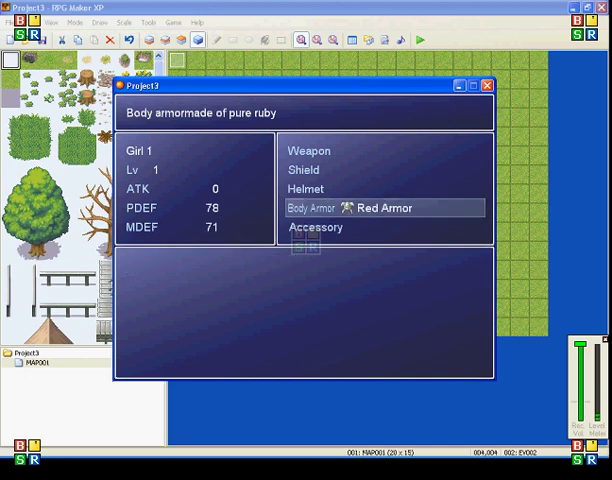
key("Escape")
key("Escape")
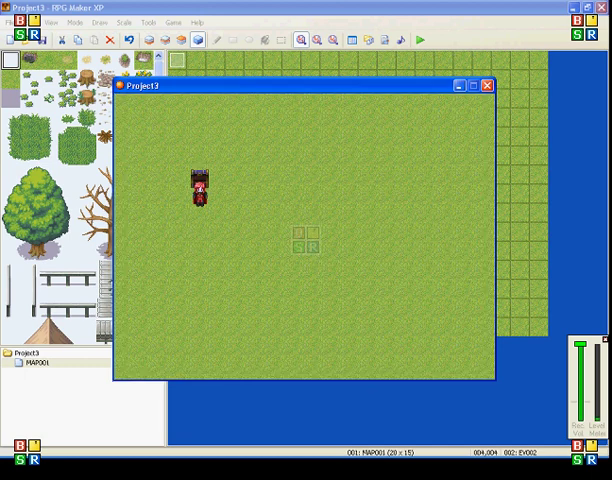
key("Right")
key("Right")
Step: Walk the hero around the map, briefly opening and closing the F1 control settings
key("Right")
key("Up")
key("Down")
key("Down")
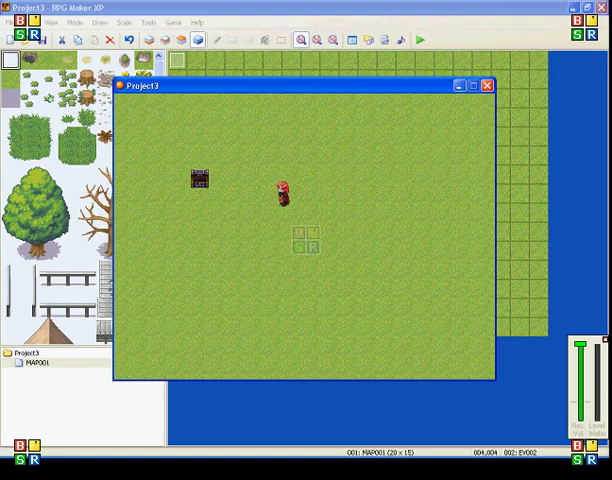
key("Up")
key("Down")
key("Right")
key("Down")
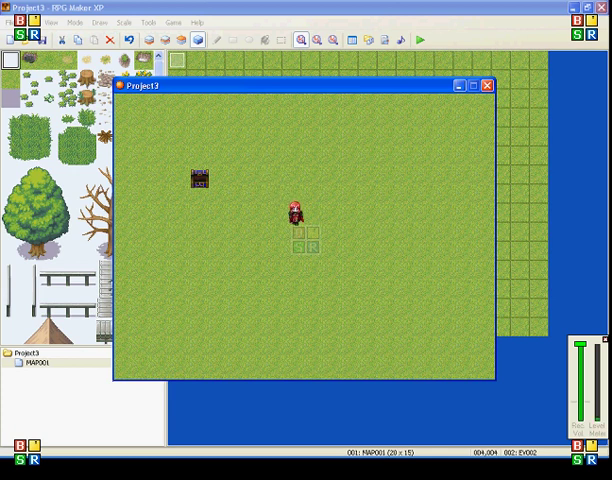
key("F1")
key("Escape")
key("Right")
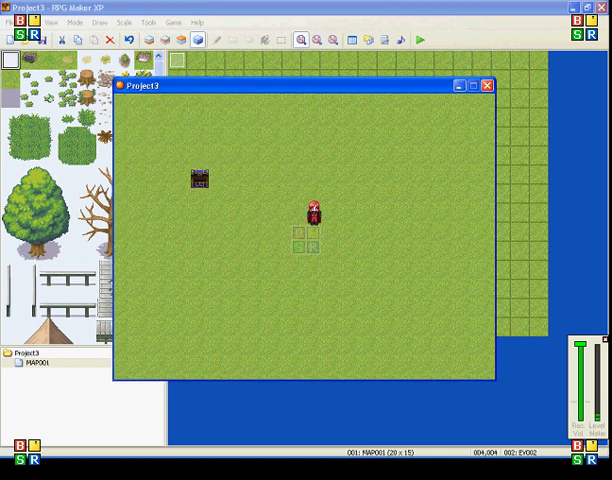
Step: Unequip the Red Armor from the Body Armor slot and walk the map again
key("Escape")
key("Down")
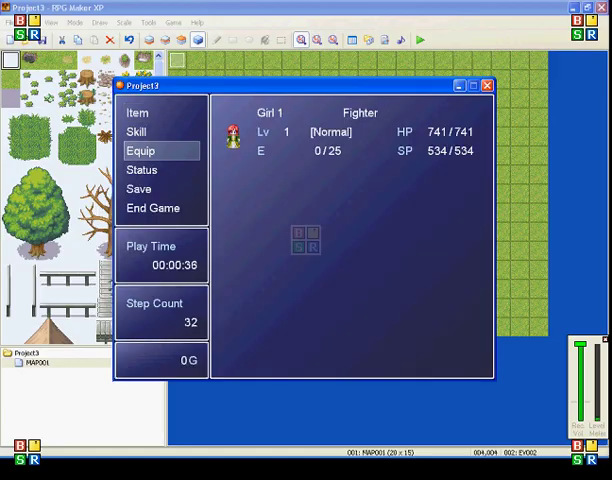
key("Down")
key("Return")
key("Down")
key("Down")
key("Down")
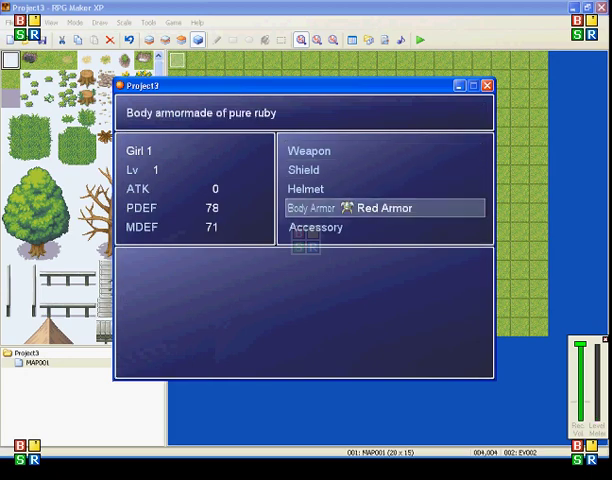
key("Return")
key("Return")
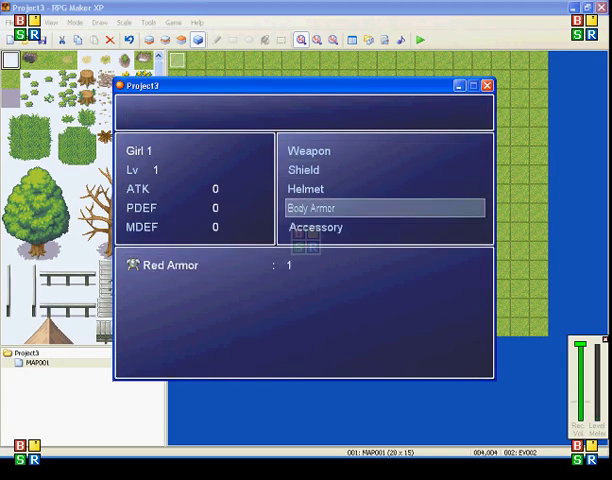
key("Escape")
key("Escape")
key("Escape")
key("Up")
key("Up")
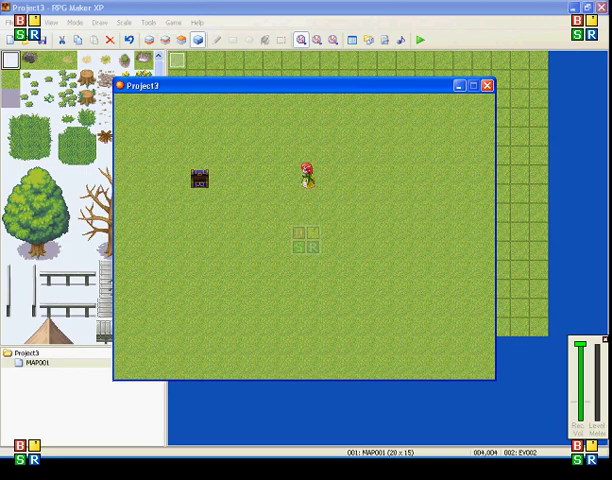
key("Left")
key("Down")
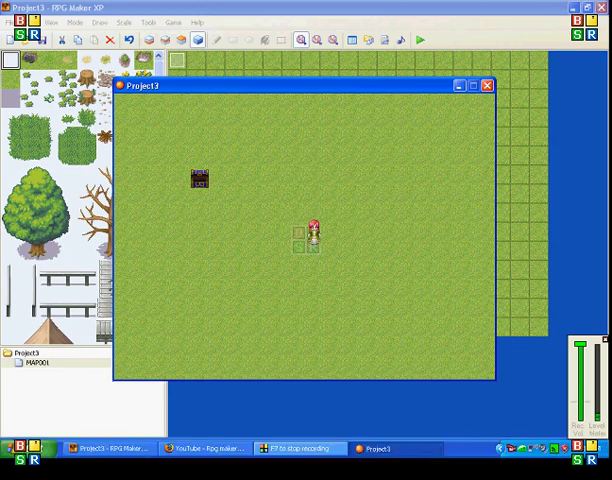
left_click(270, 326)
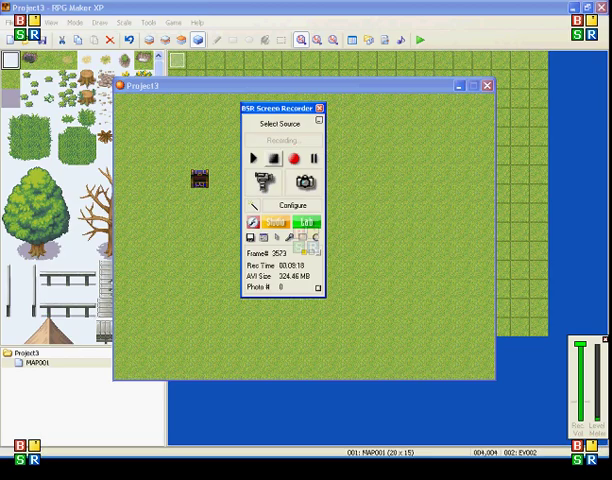